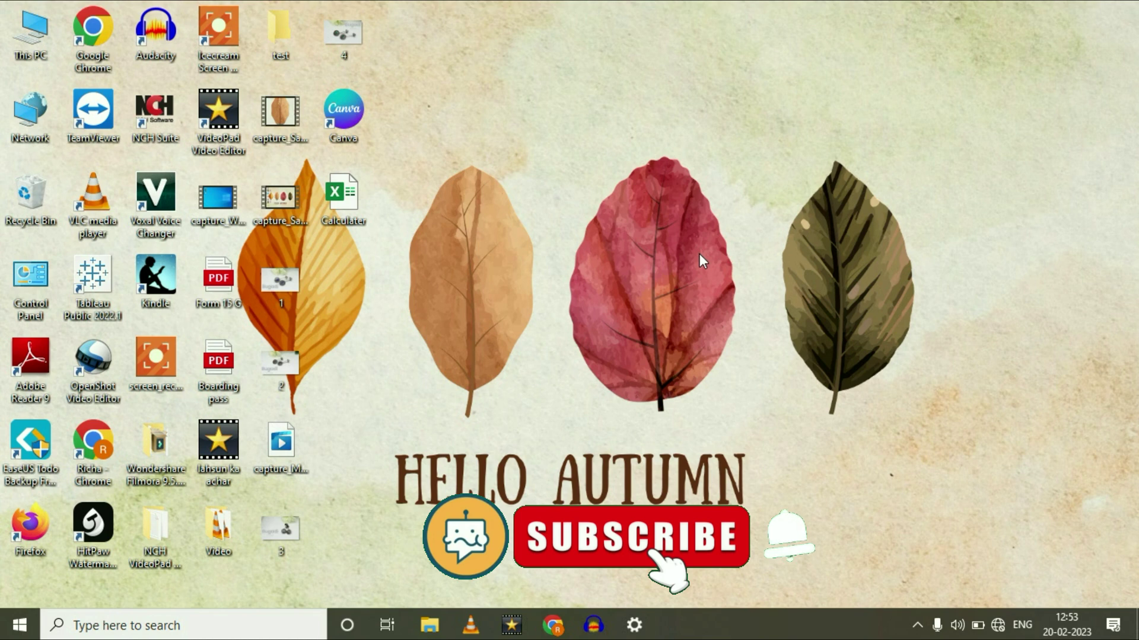
# - Restore the Settings window from the taskbar, showing the Sign-in options page
pyautogui.click(634, 625)
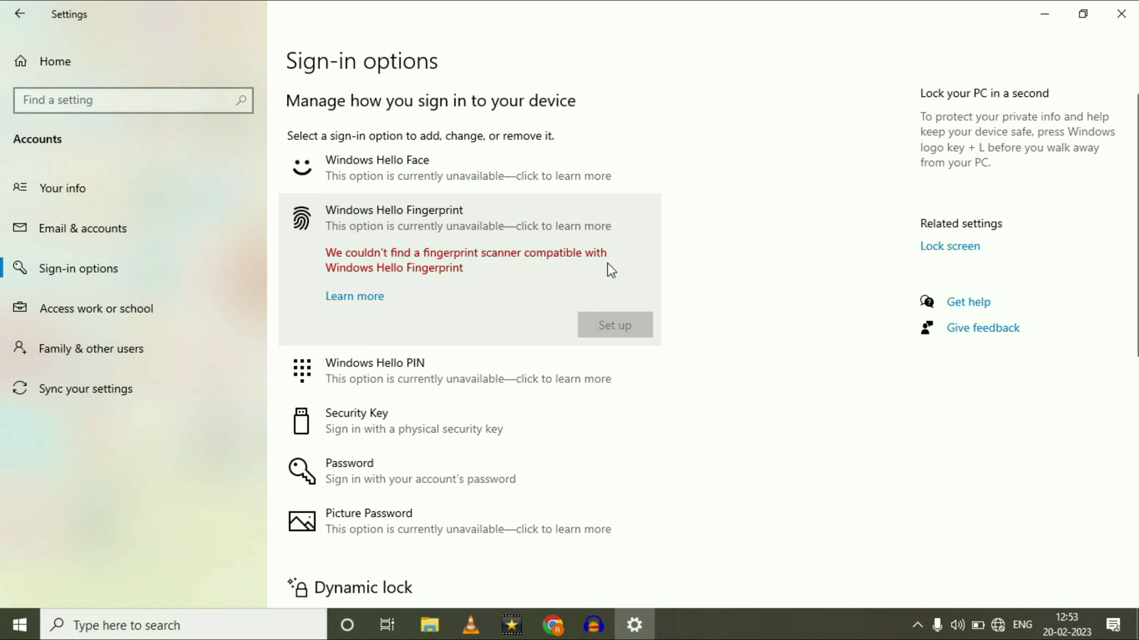
# - Review the no-compatible-fingerprint-scanner message under Windows Hello Fingerprint, then close Settings
pyautogui.click(773, 229)
pyautogui.click(1121, 13)
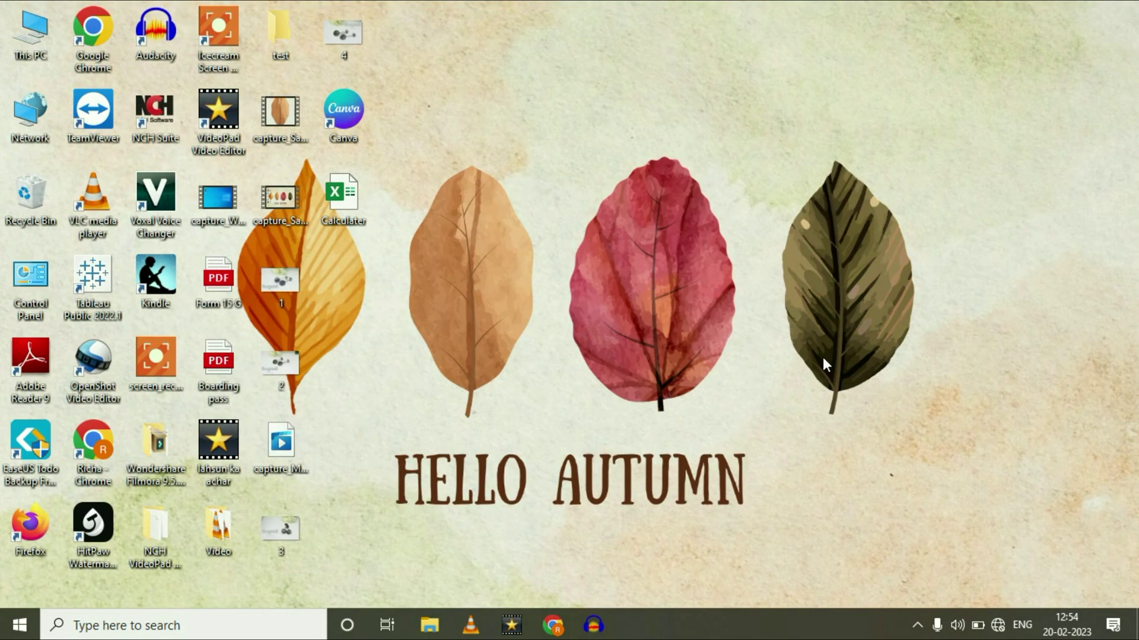
# - Open the Run dialog via a 'run' search, centre it, and run services.msc
pyautogui.click(164, 625)
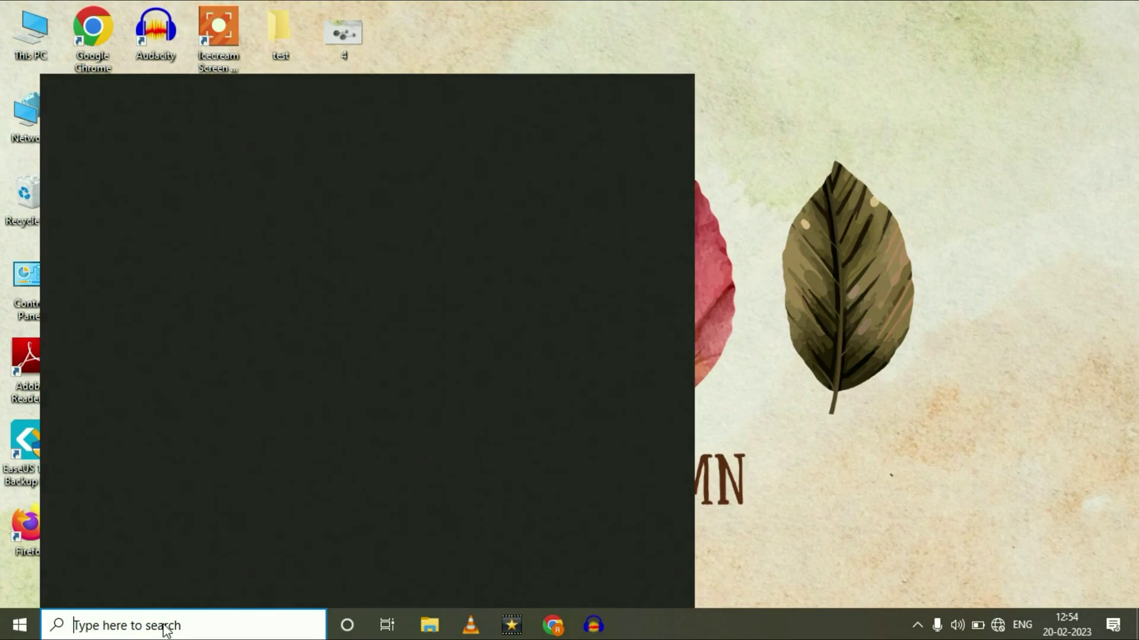
pyautogui.write('run')
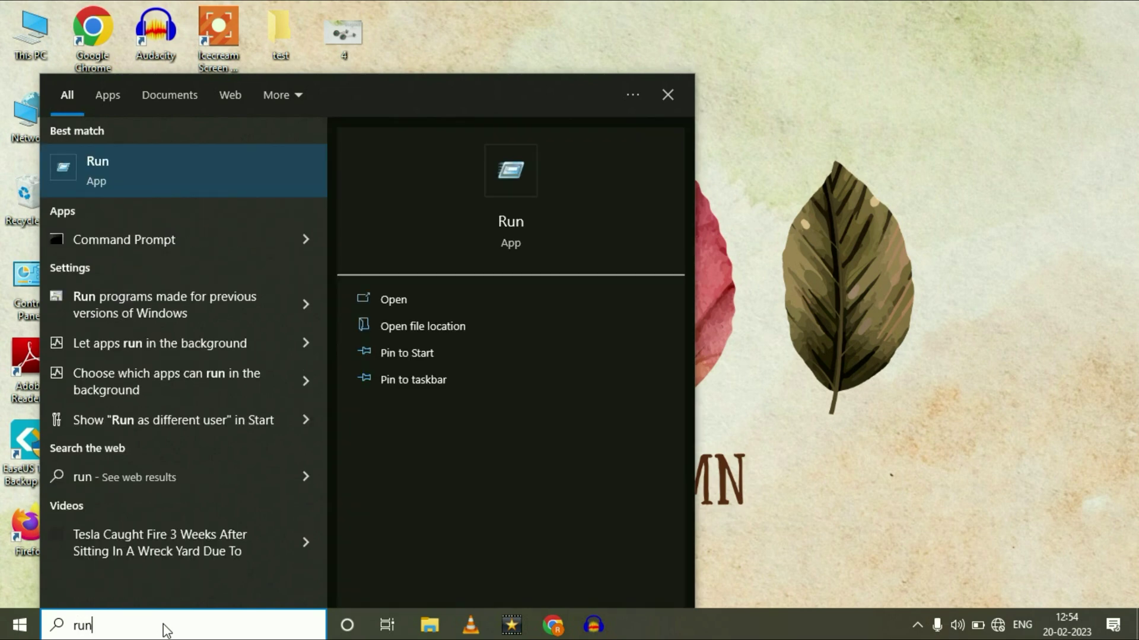
pyautogui.click(119, 173)
pyautogui.moveTo(224, 439); pyautogui.dragTo(655, 244)
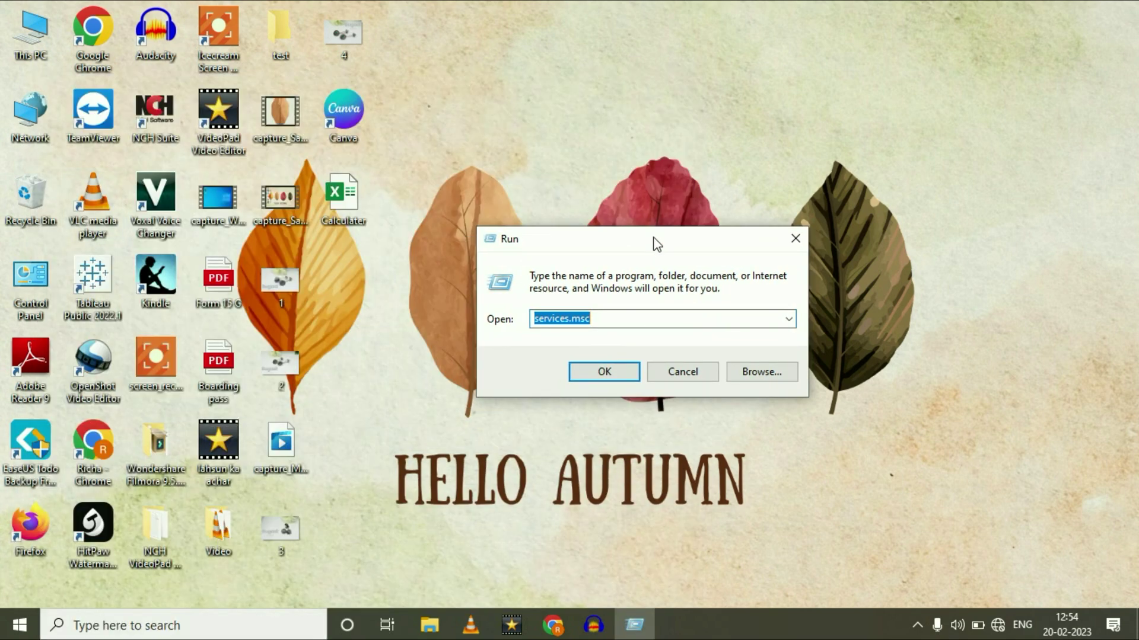
pyautogui.click(634, 321)
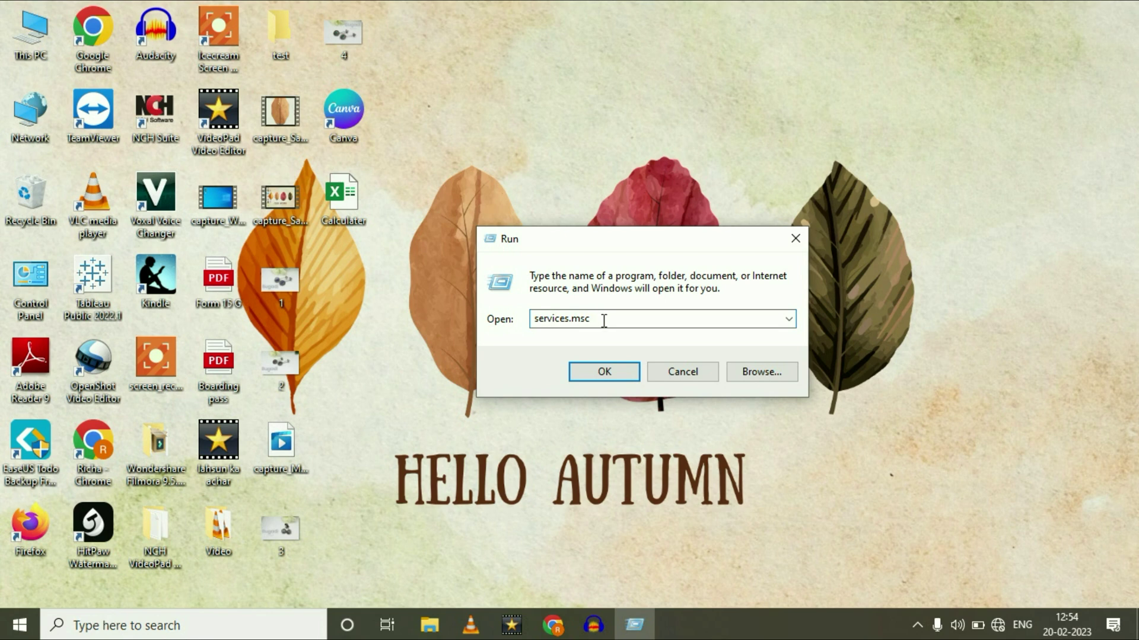
pyautogui.click(606, 377)
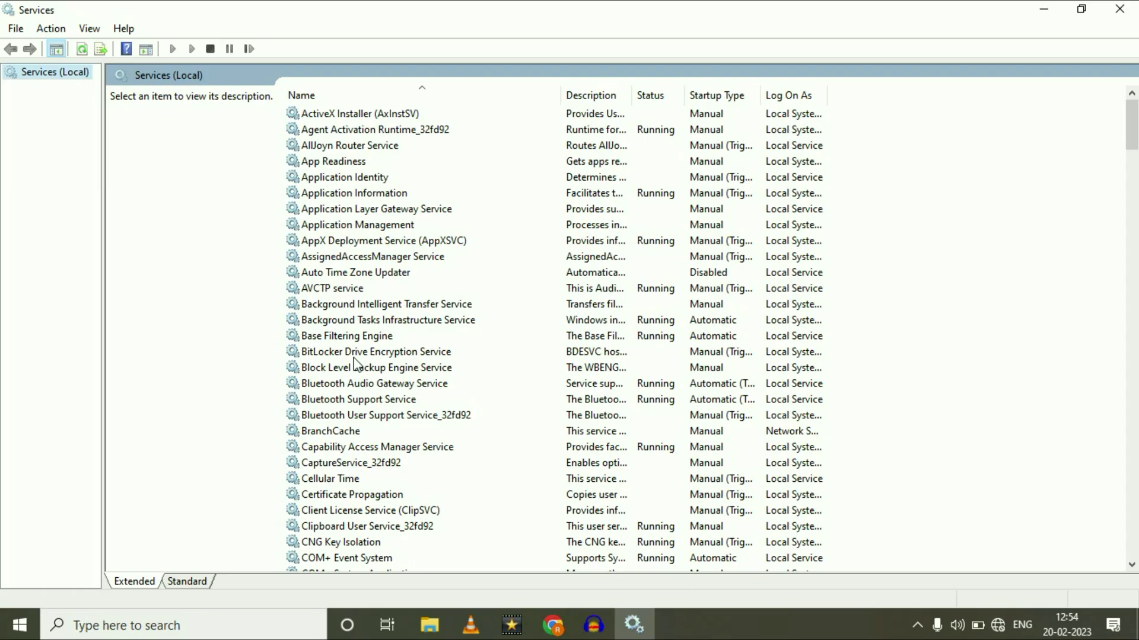
# - Set Windows Biometric Service's startup type to Automatic in its Properties and apply it
pyautogui.click(354, 359)
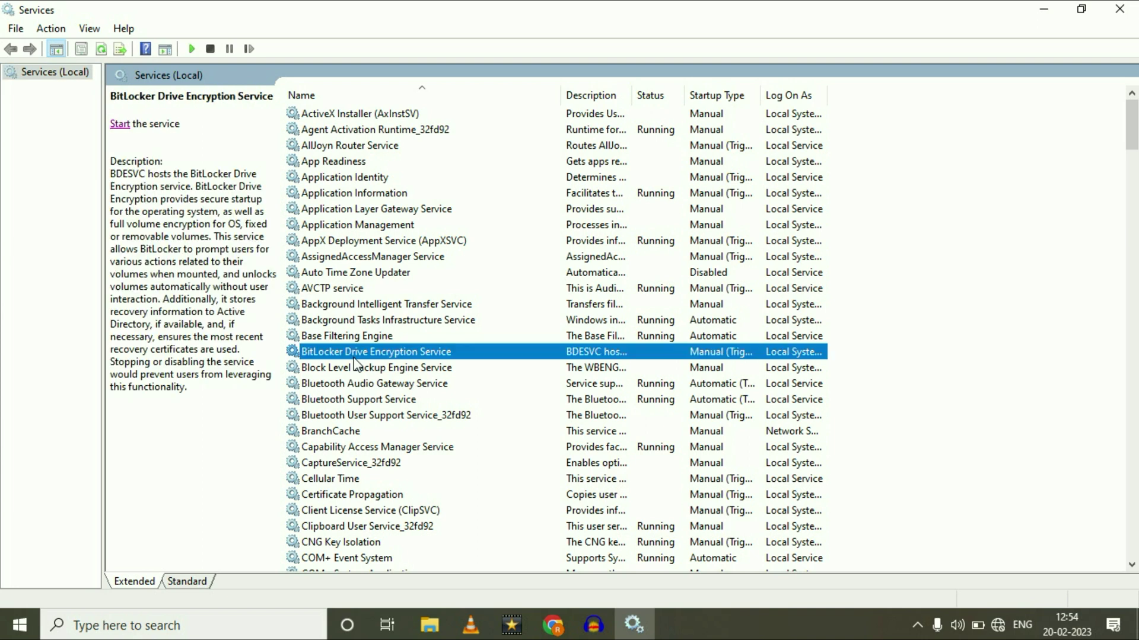
pyautogui.scroll(-20, 368, 296)
pyautogui.click(369, 239)
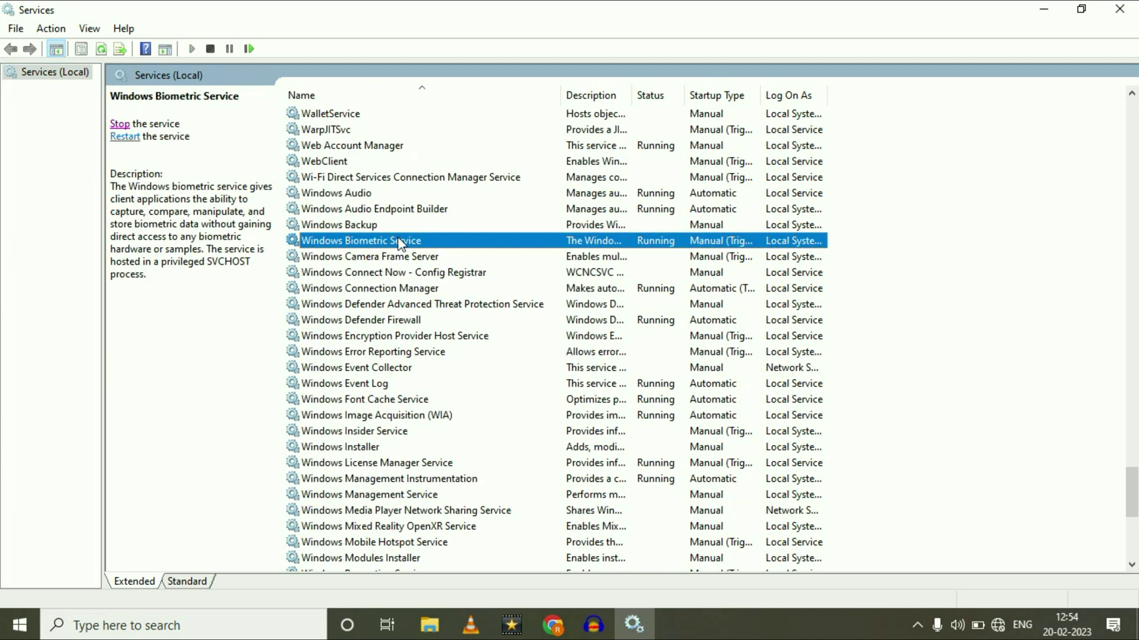
pyautogui.rightClick(376, 241)
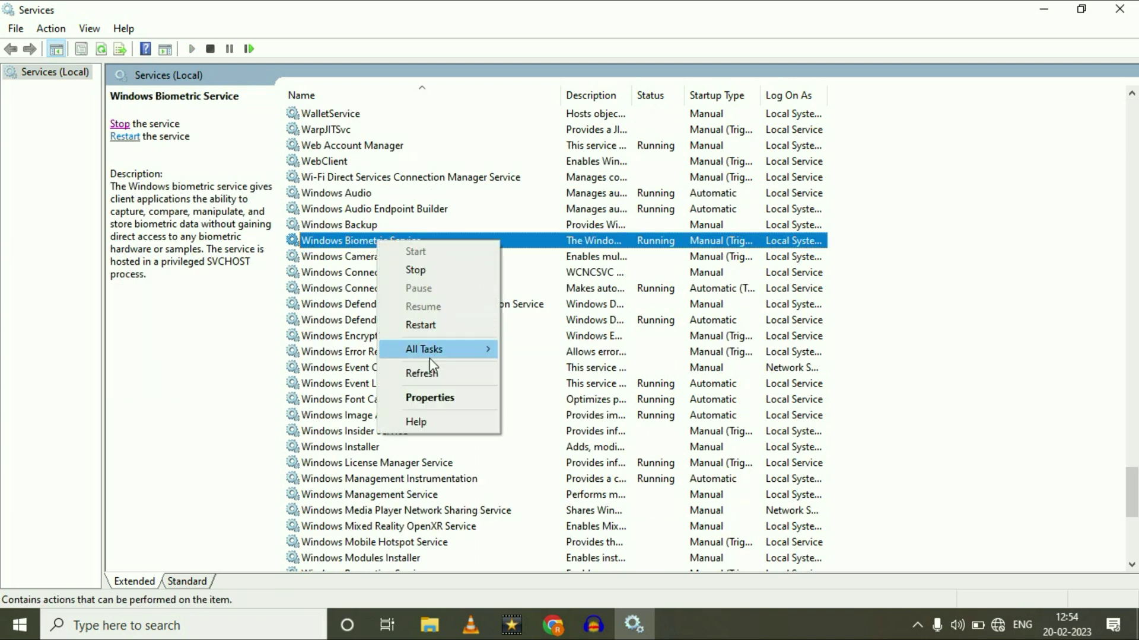
pyautogui.click(428, 405)
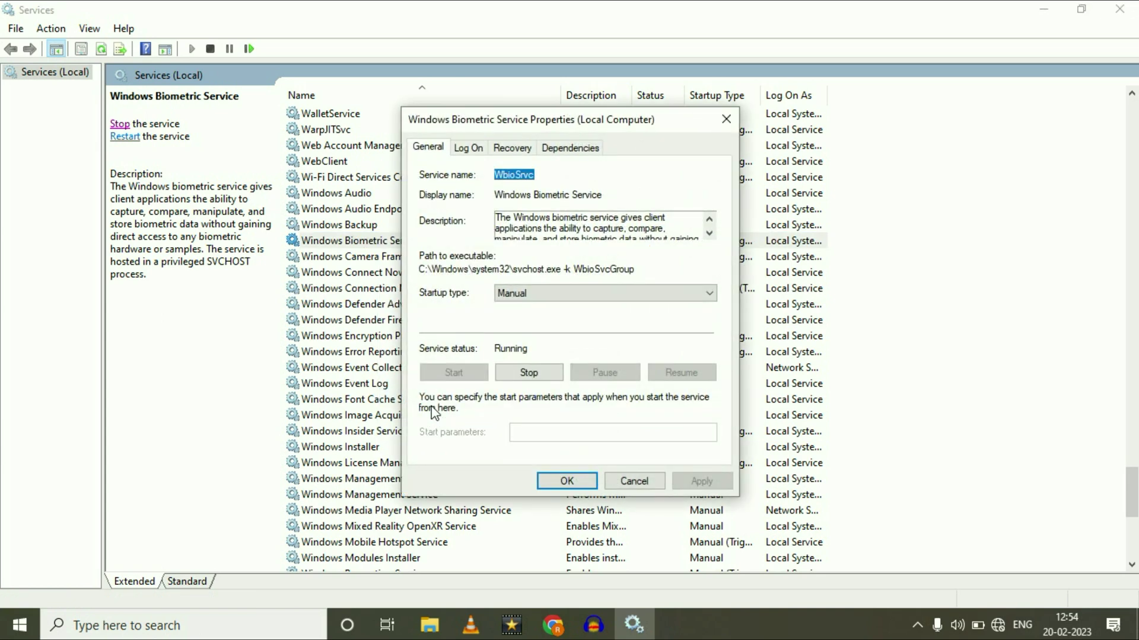
pyautogui.click(586, 297)
pyautogui.click(548, 321)
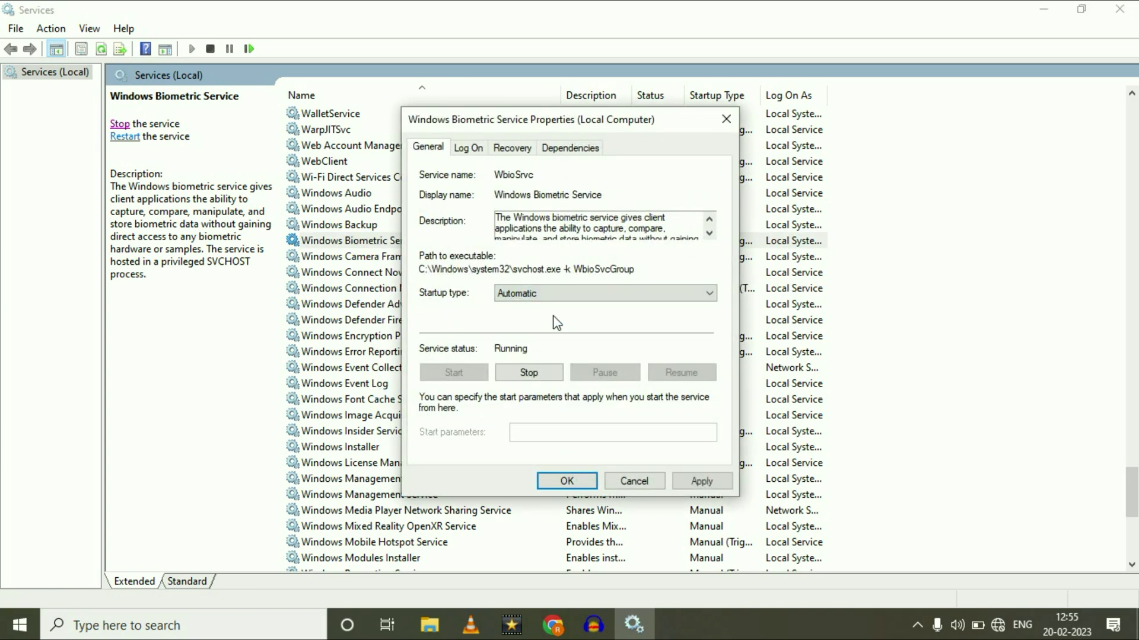
pyautogui.click(704, 475)
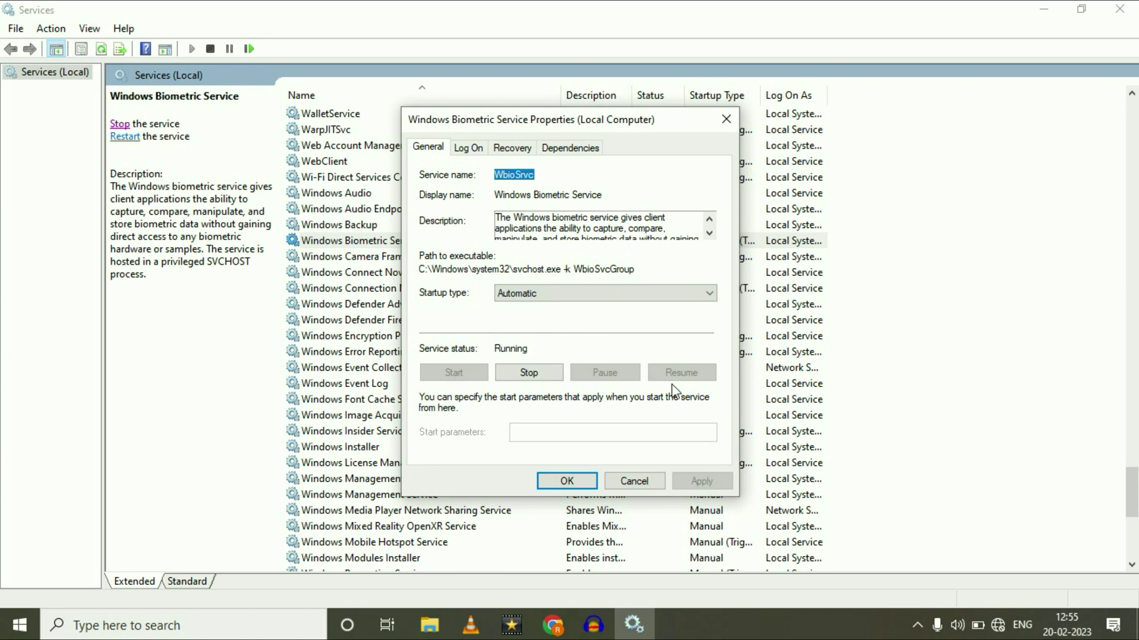
# - Stop and restart Windows Biometric Service, confirm with OK, and close Services
pyautogui.click(530, 379)
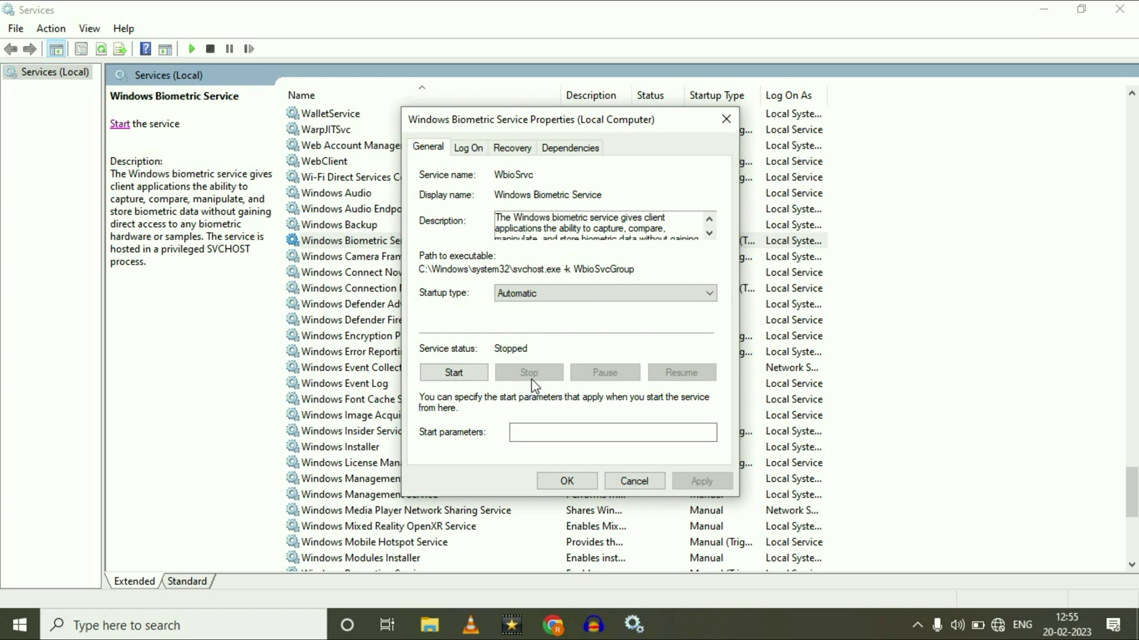
pyautogui.click(453, 374)
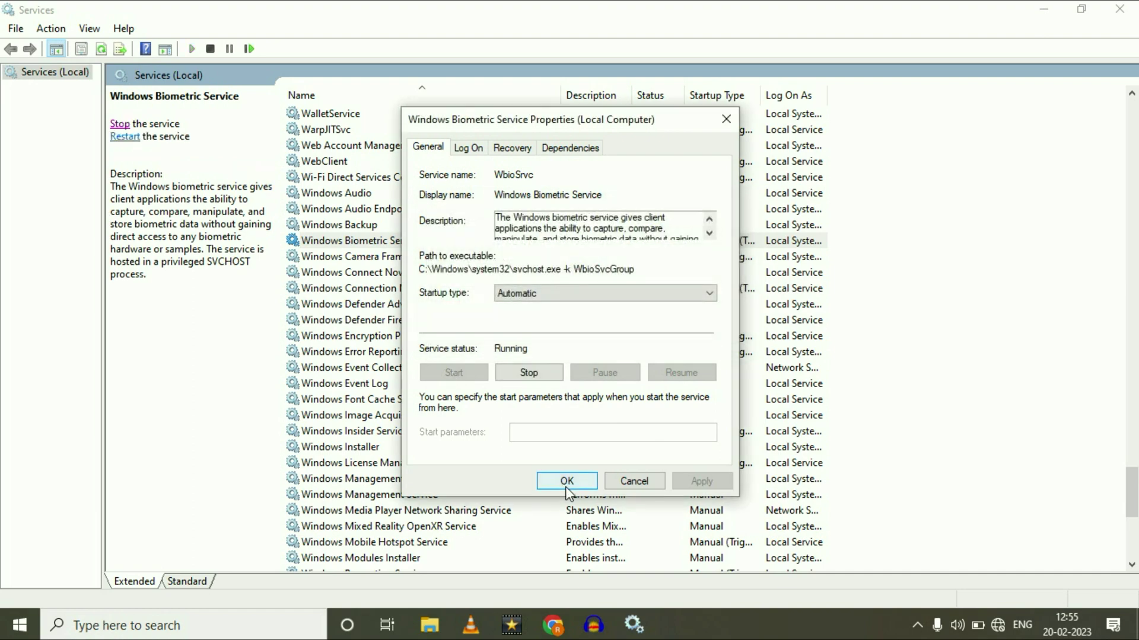
pyautogui.click(567, 481)
pyautogui.click(1119, 8)
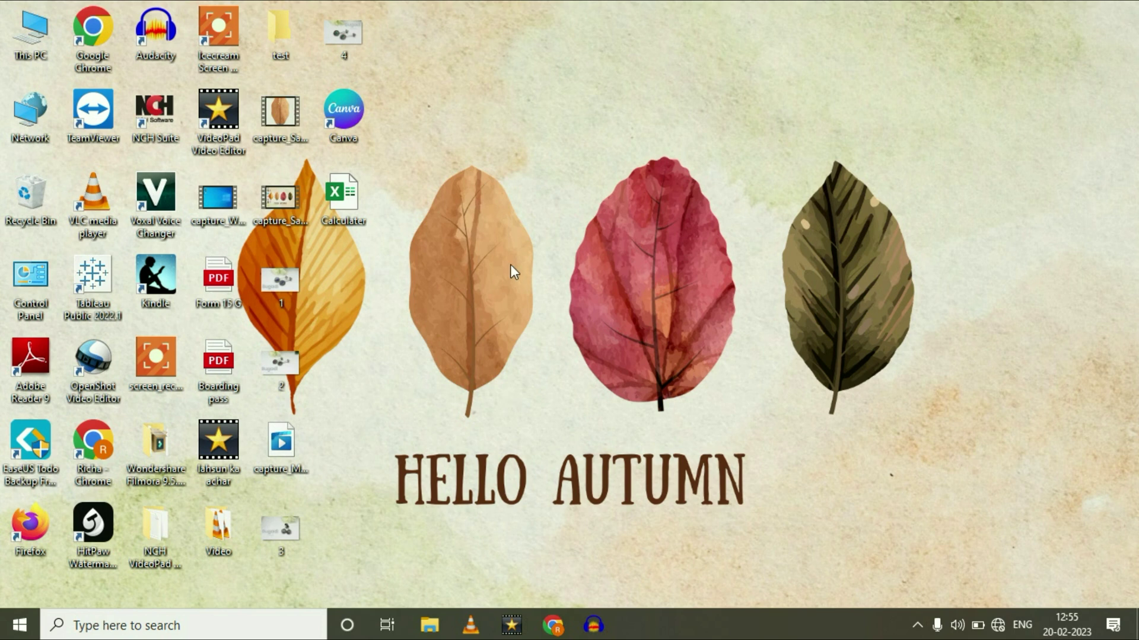
# - Open Device Manager maximized to inspect the unknown devices under Other devices, then minimize it
pyautogui.click(178, 628)
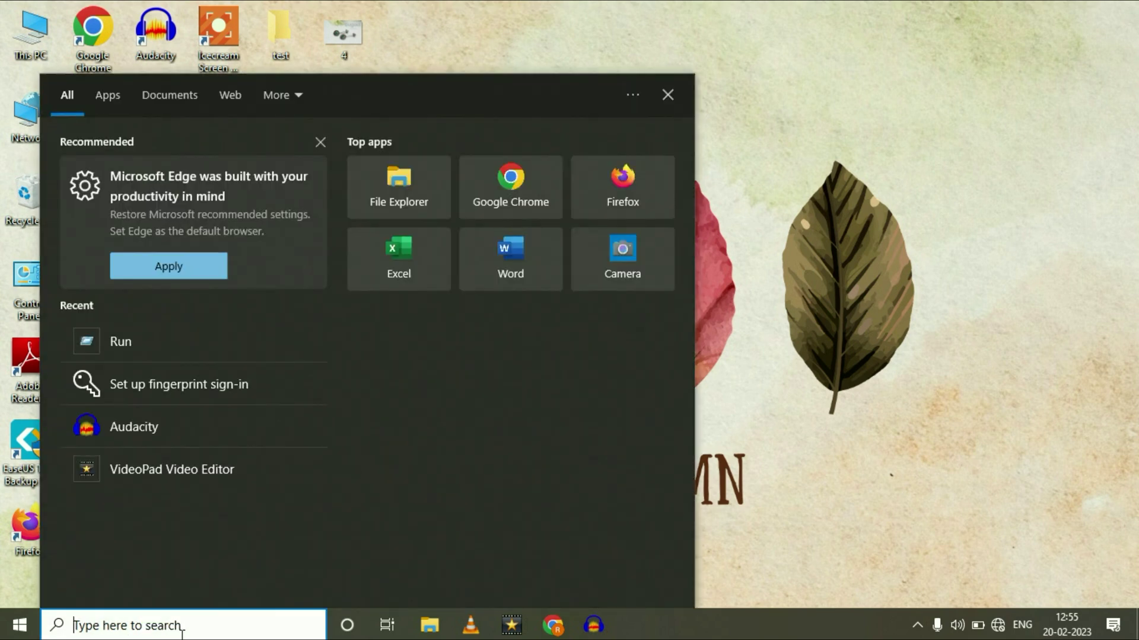
pyautogui.write('device')
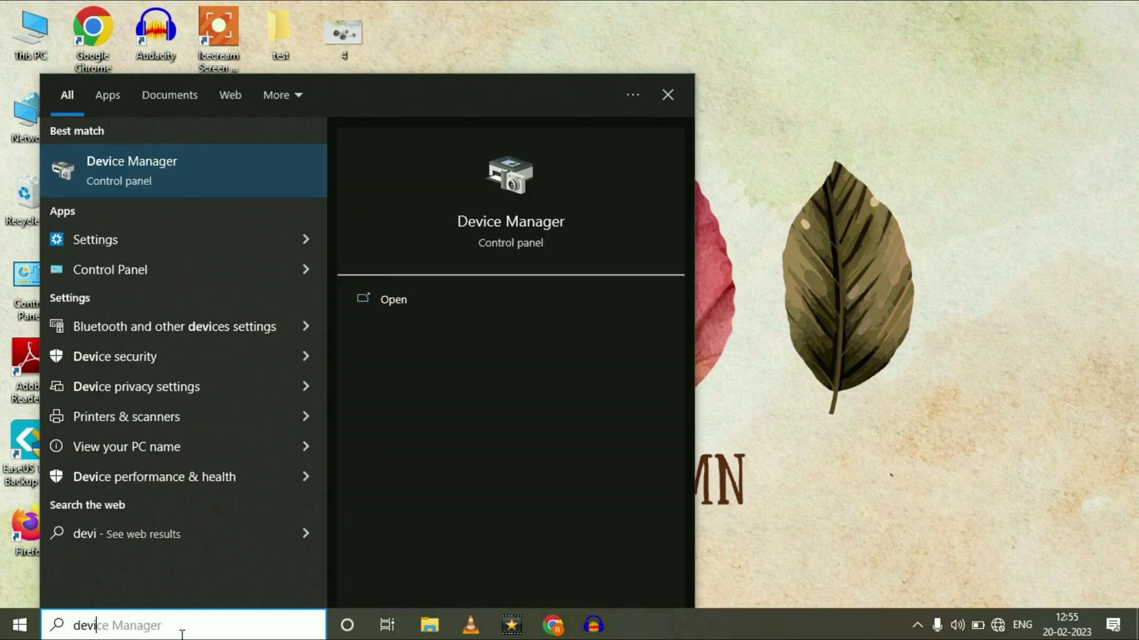
pyautogui.click(146, 171)
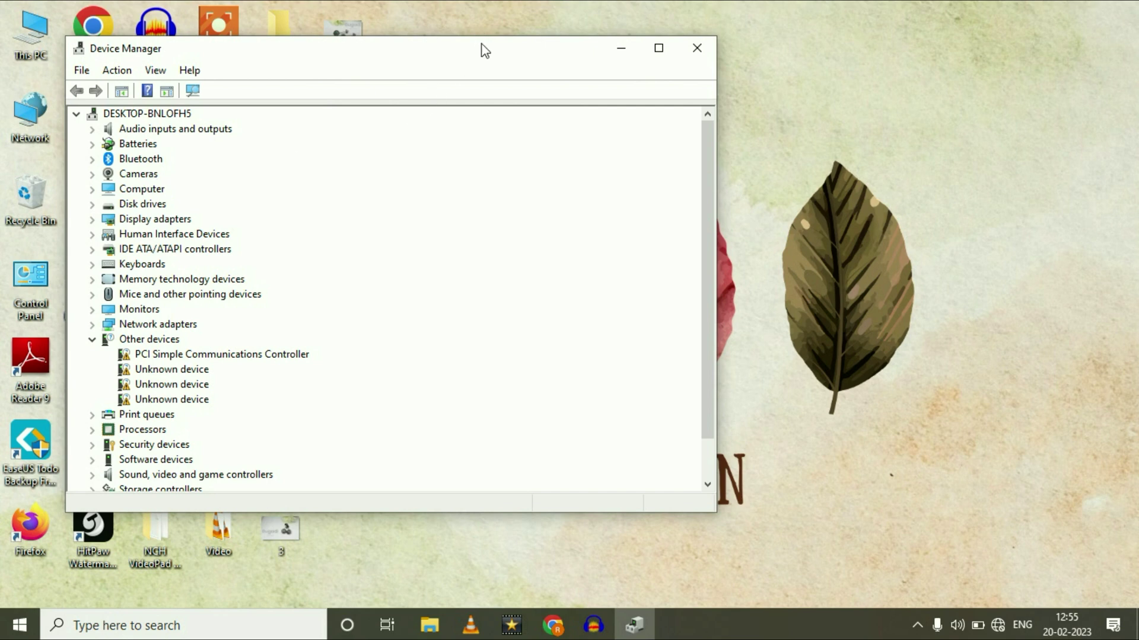
pyautogui.doubleClick(501, 52)
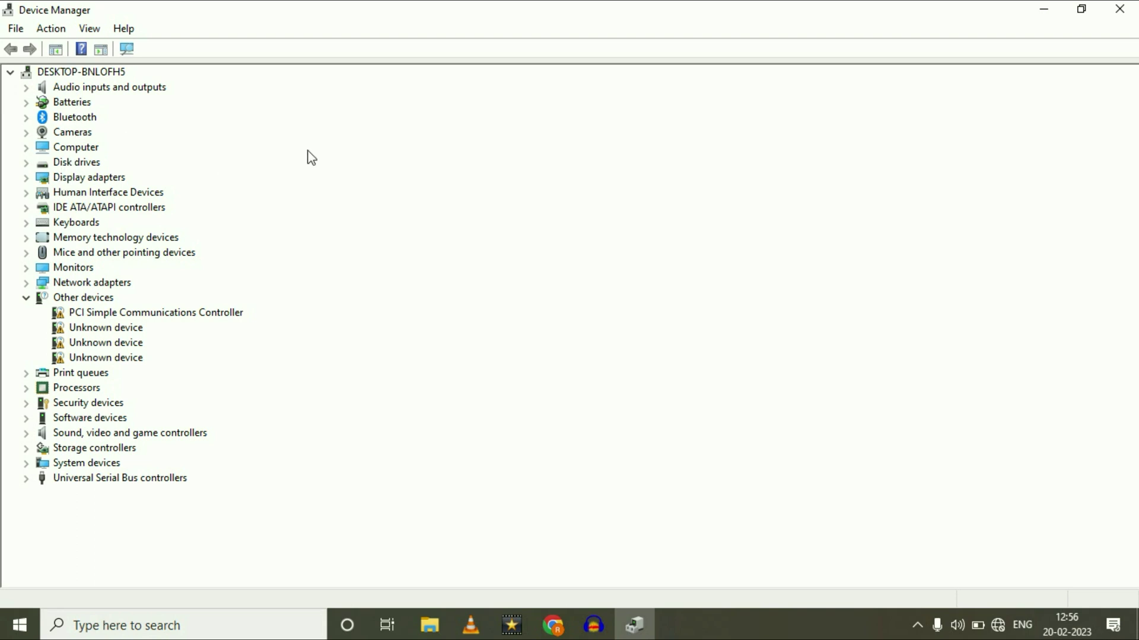
pyautogui.click(1039, 12)
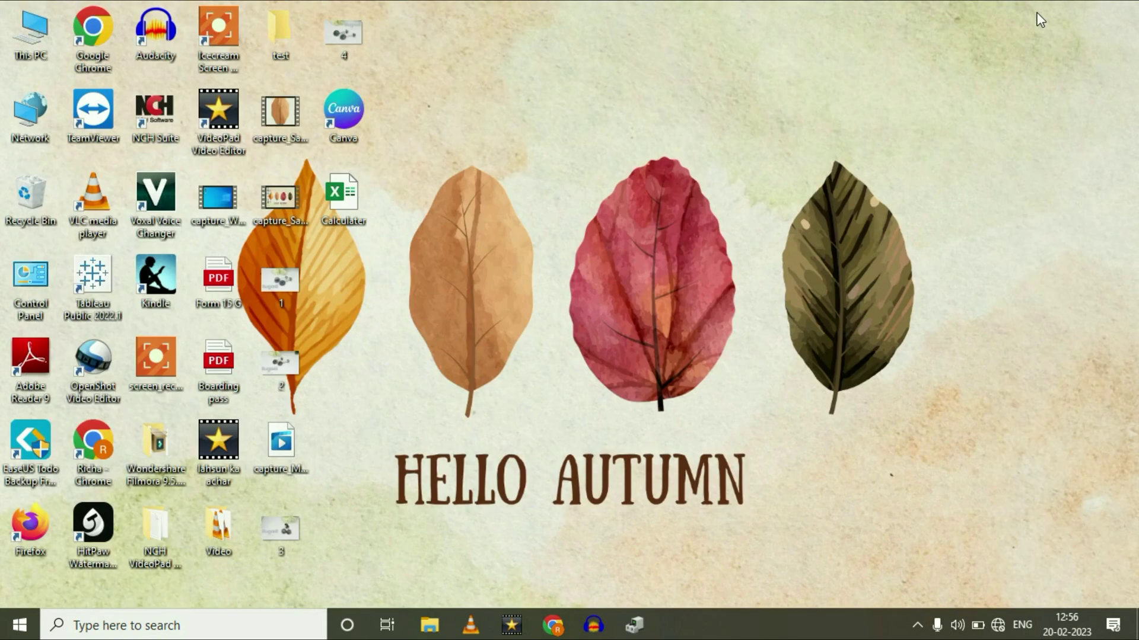
# - In File Explorer, browse from This PC to C:\Windows\System32
pyautogui.click(428, 623)
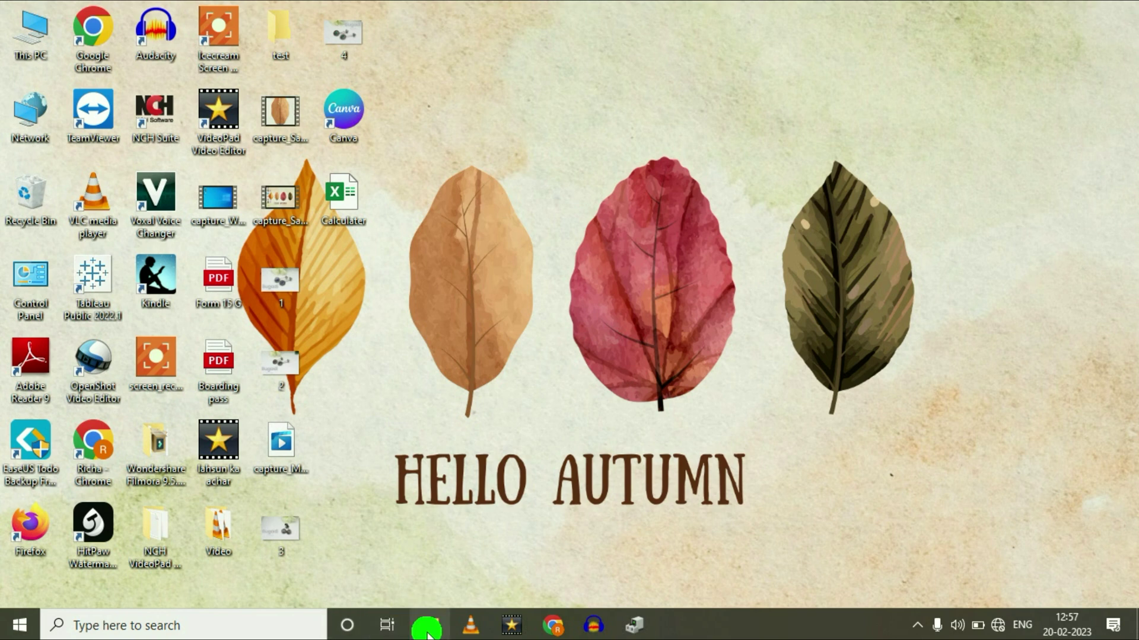
pyautogui.click(75, 317)
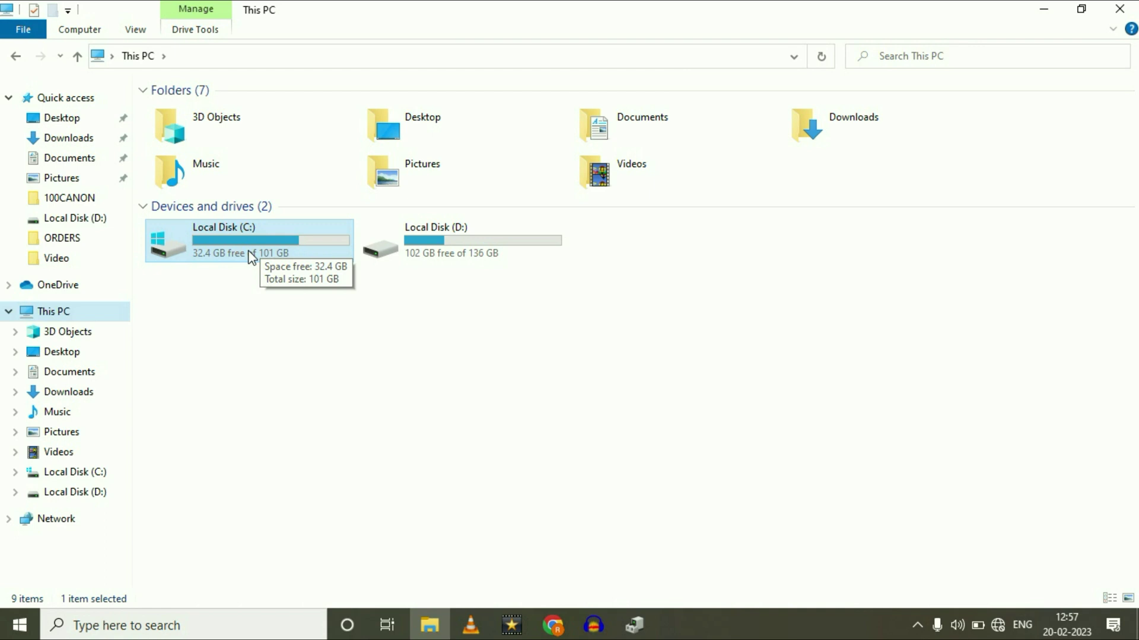
pyautogui.doubleClick(252, 258)
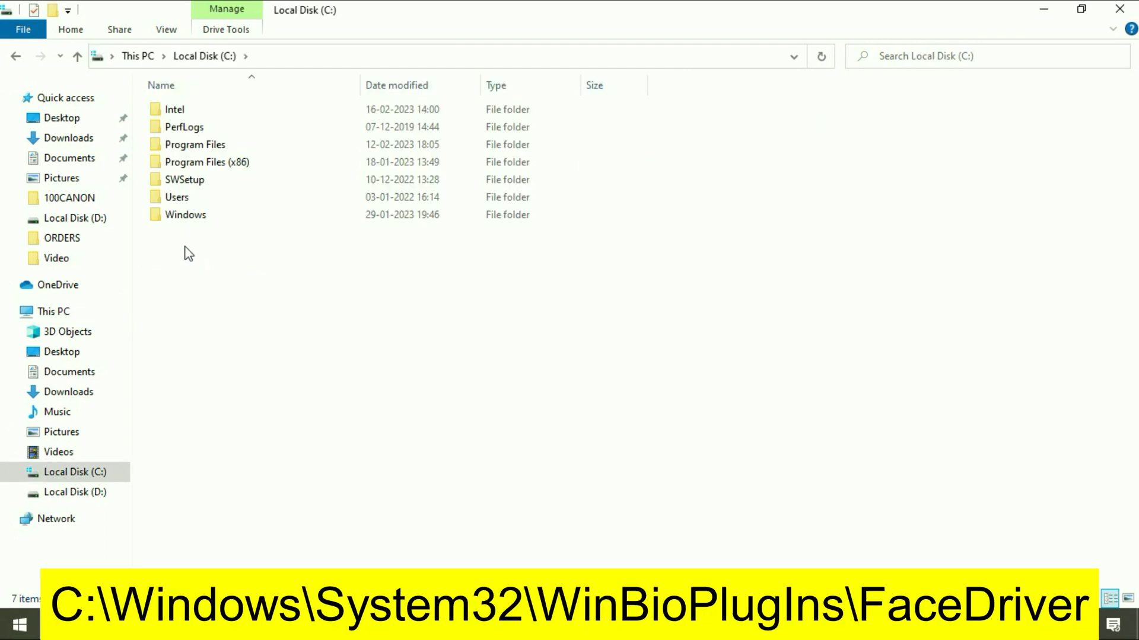
pyautogui.doubleClick(205, 220)
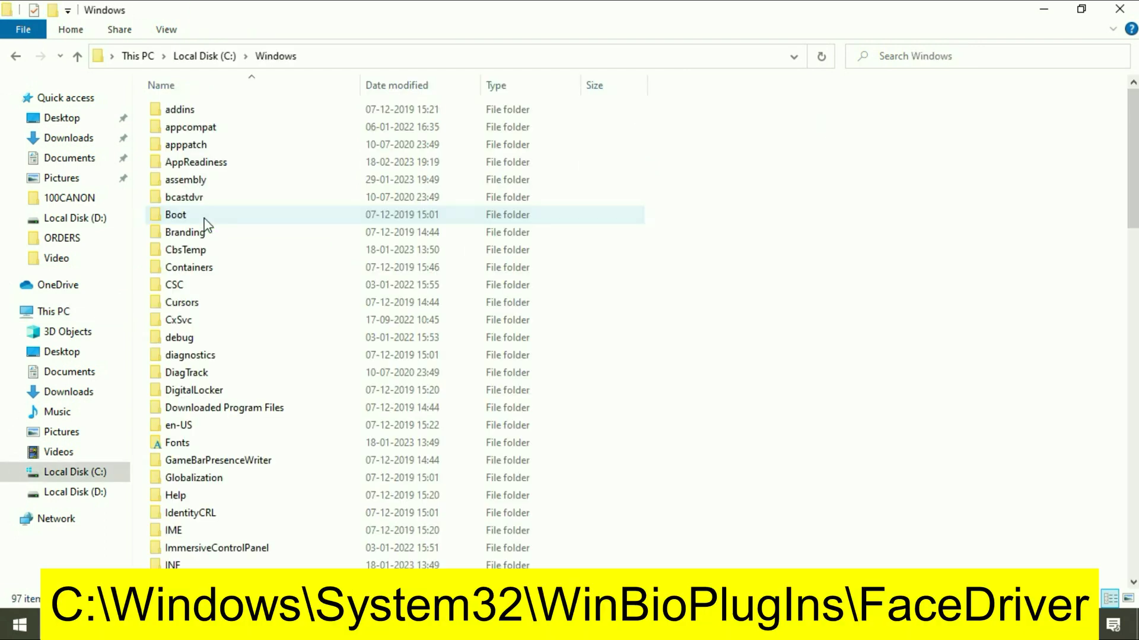
pyautogui.scroll(-8, 240, 358)
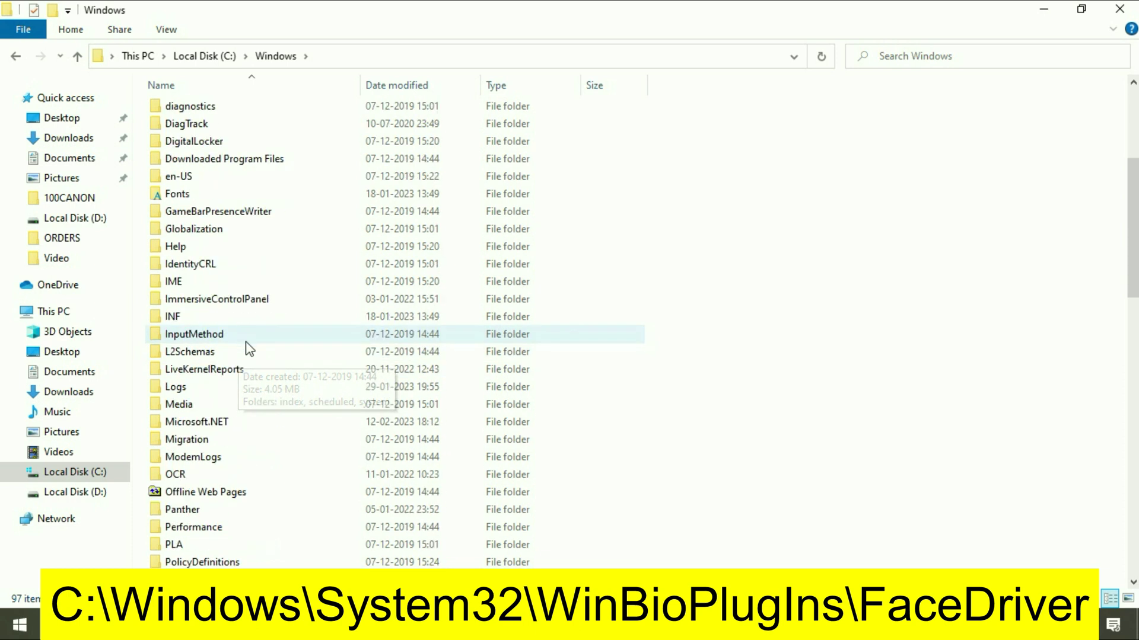
pyautogui.scroll(-9, 247, 348)
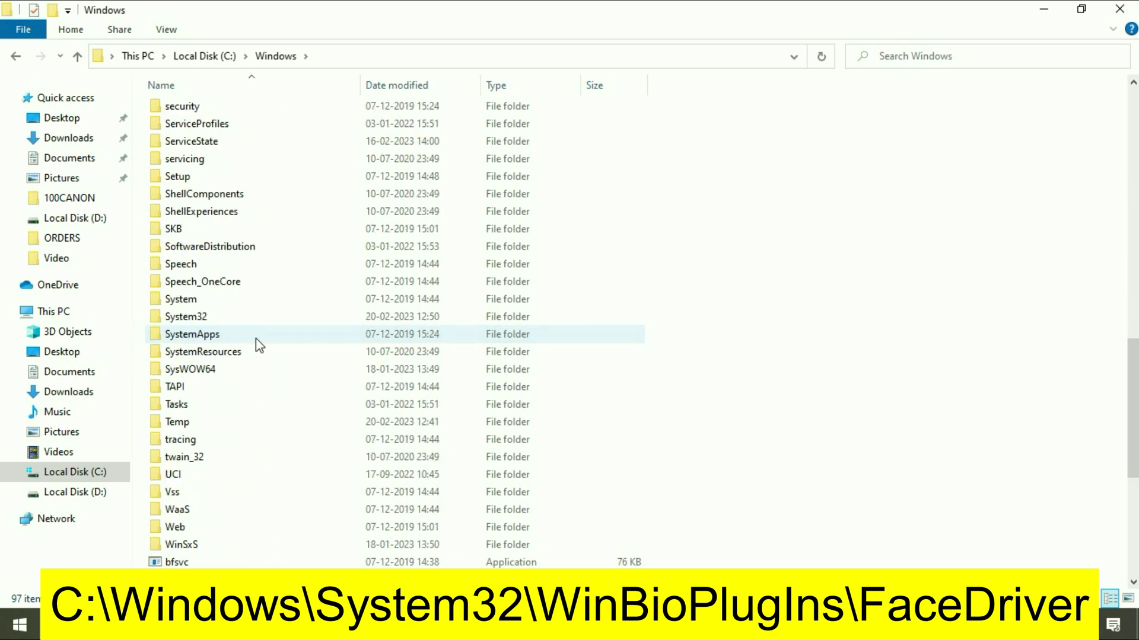
pyautogui.click(194, 321)
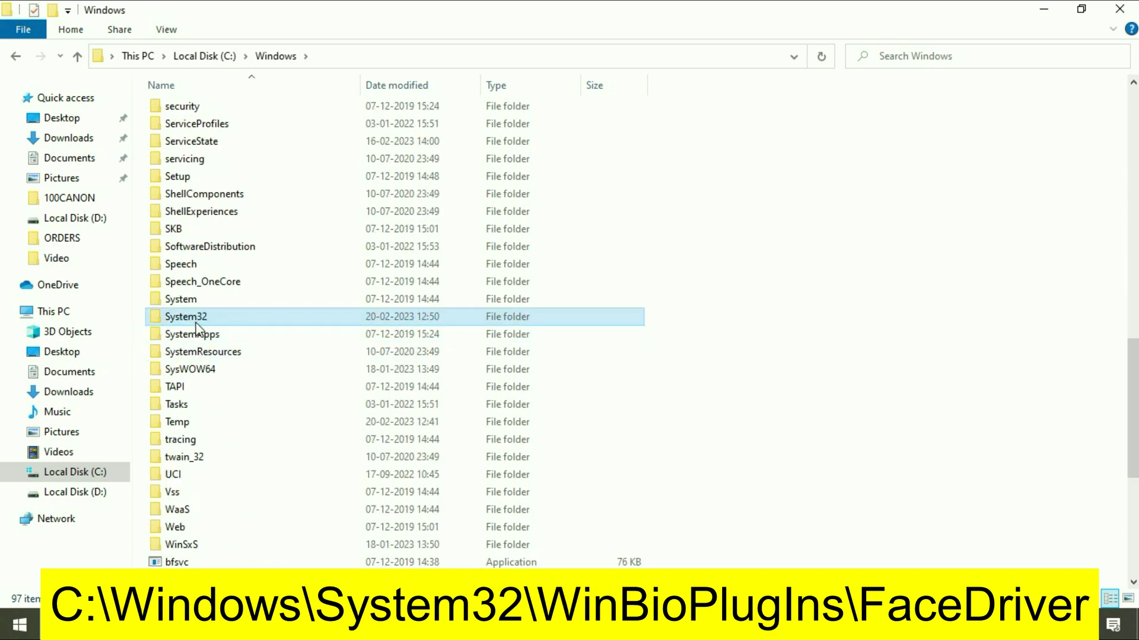
pyautogui.doubleClick(198, 319)
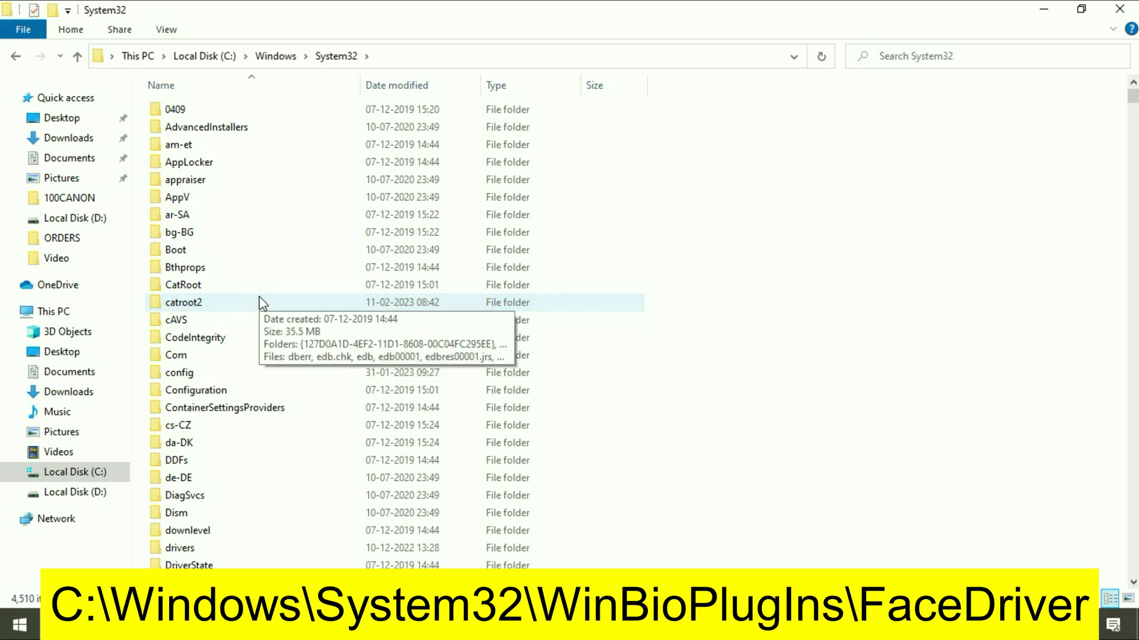
# - Open WinBioPlugIns\FaceDriver and install the HelloFace setup information file
pyautogui.scroll(-20, 262, 304)
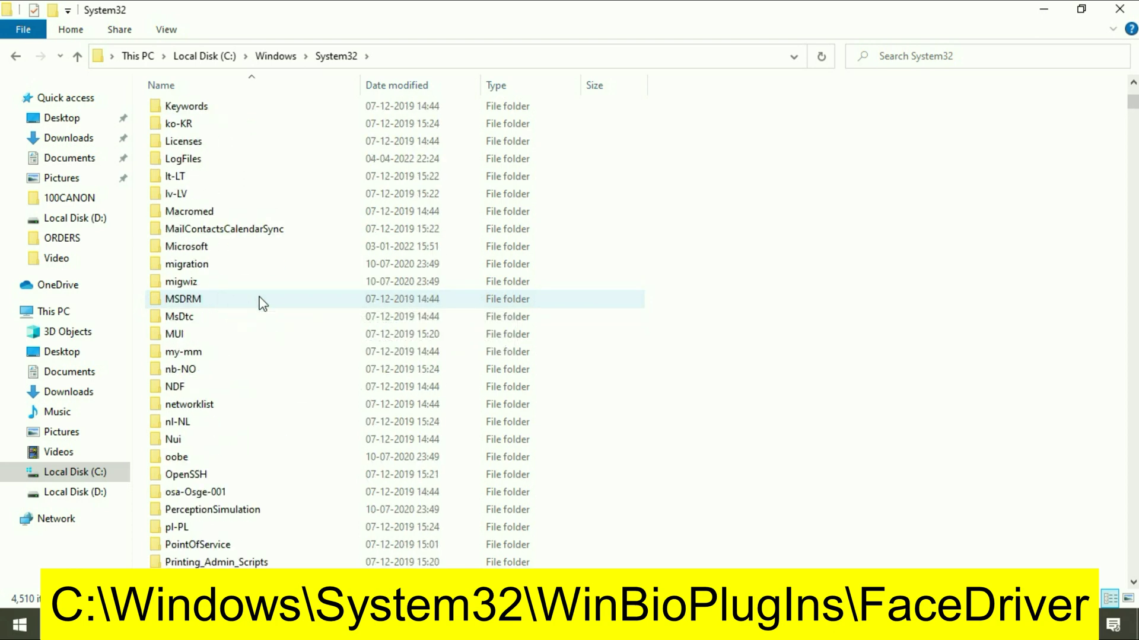
pyautogui.scroll(-13, 262, 304)
pyautogui.scroll(3, 261, 298)
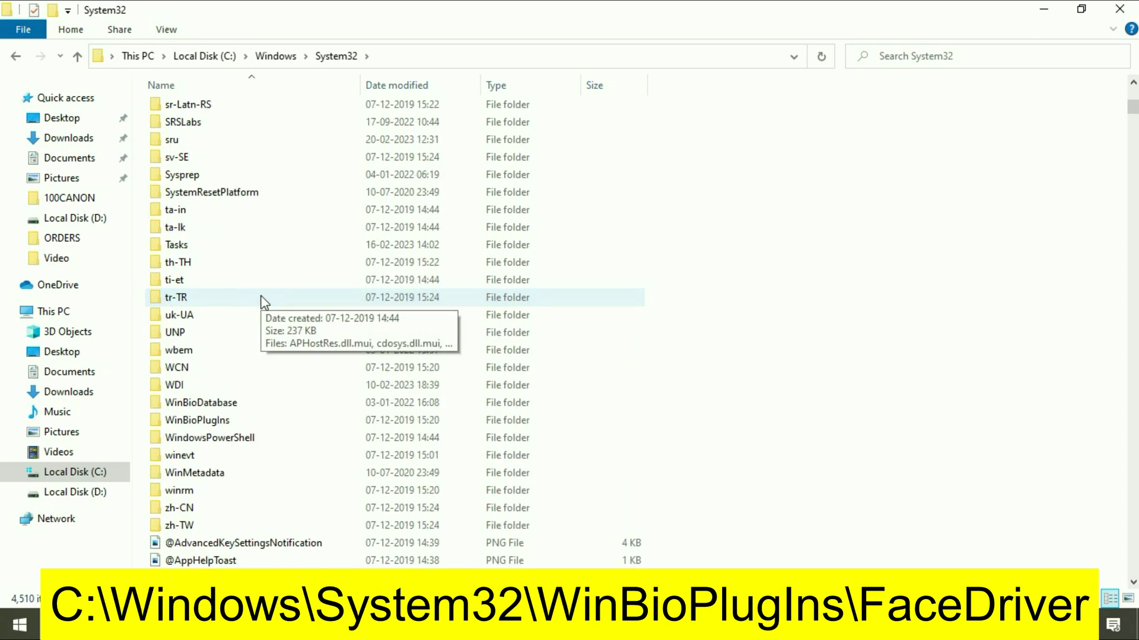
pyautogui.click(247, 370)
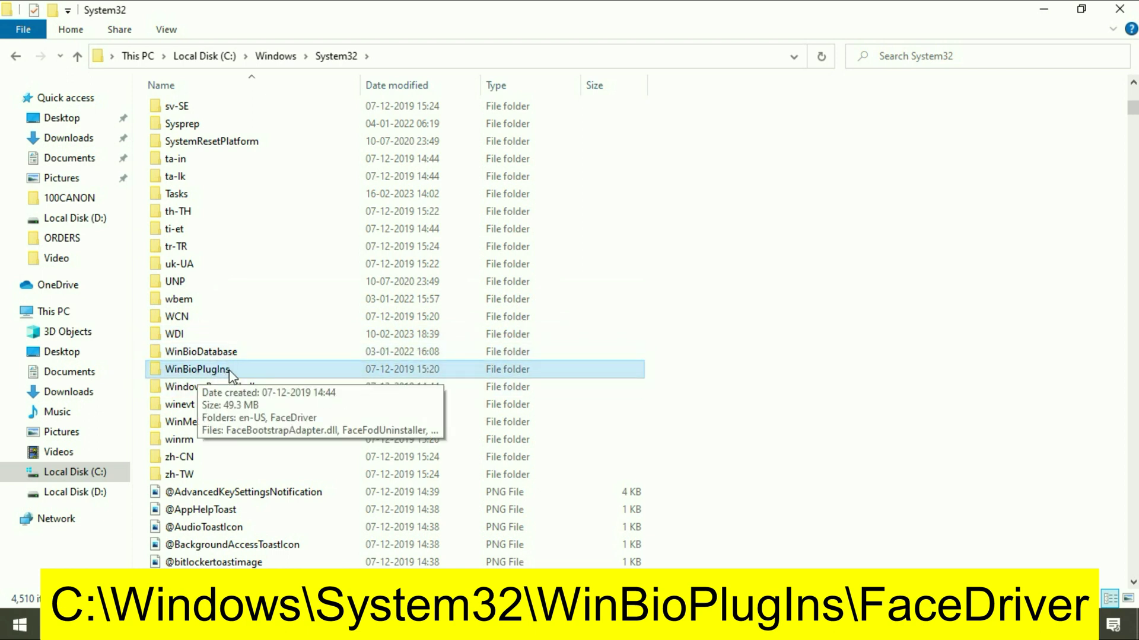
pyautogui.doubleClick(229, 370)
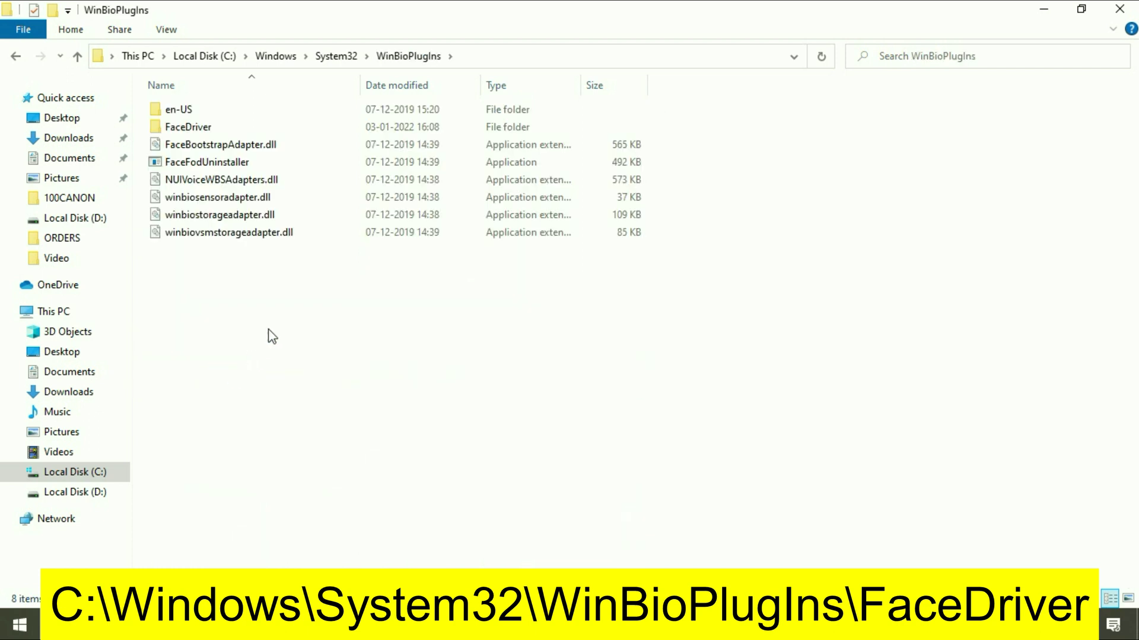
pyautogui.doubleClick(192, 128)
pyautogui.click(249, 229)
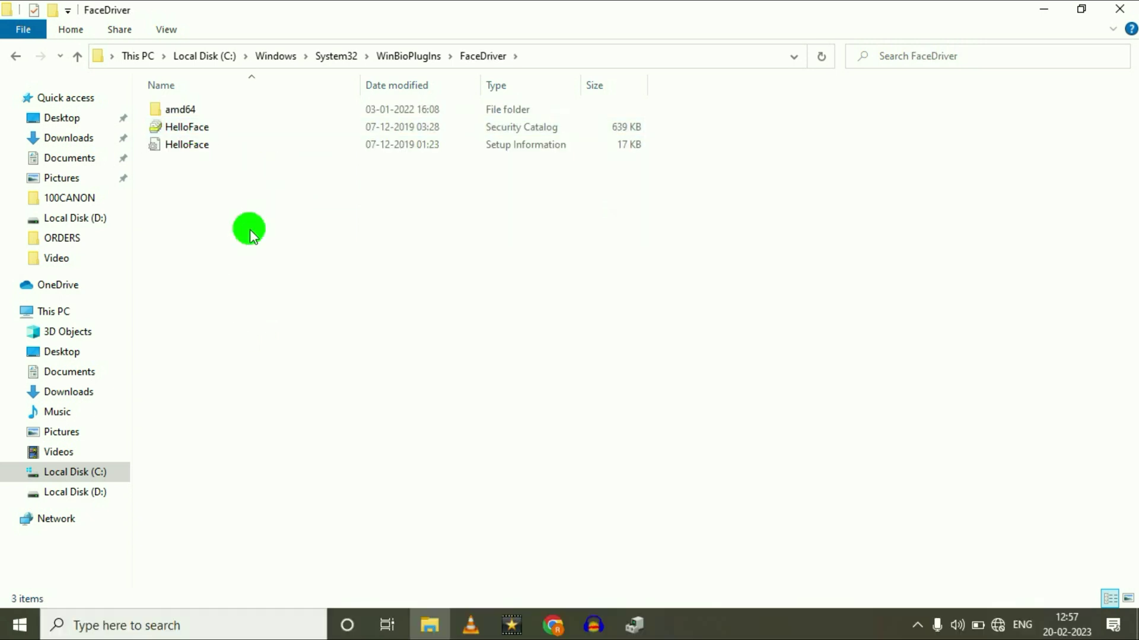
pyautogui.click(189, 149)
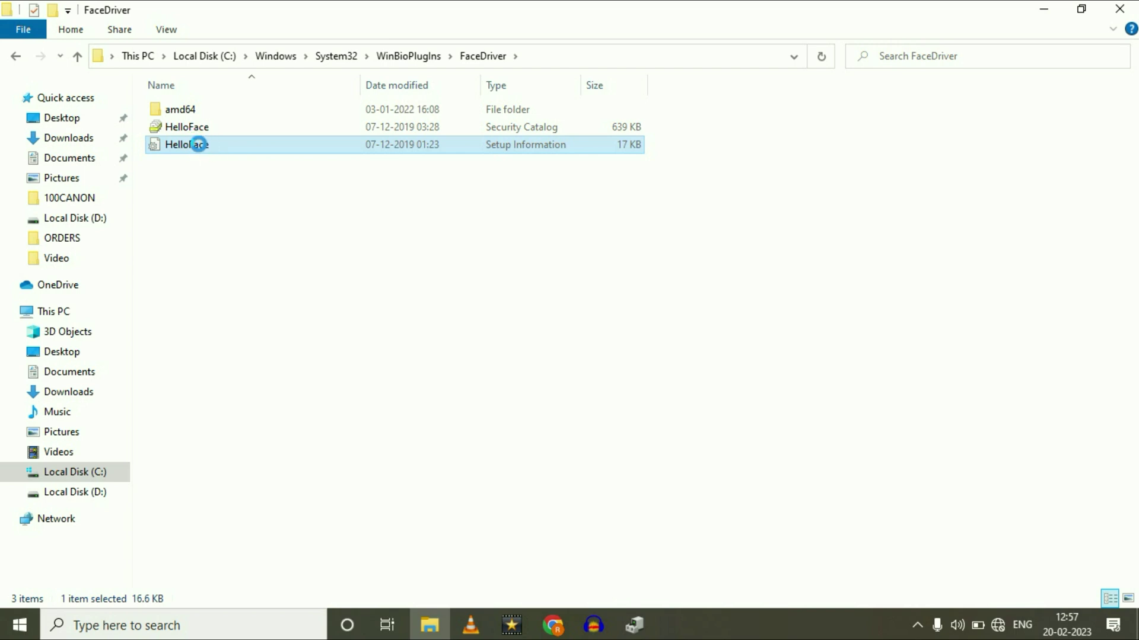
pyautogui.rightClick(199, 146)
pyautogui.click(270, 198)
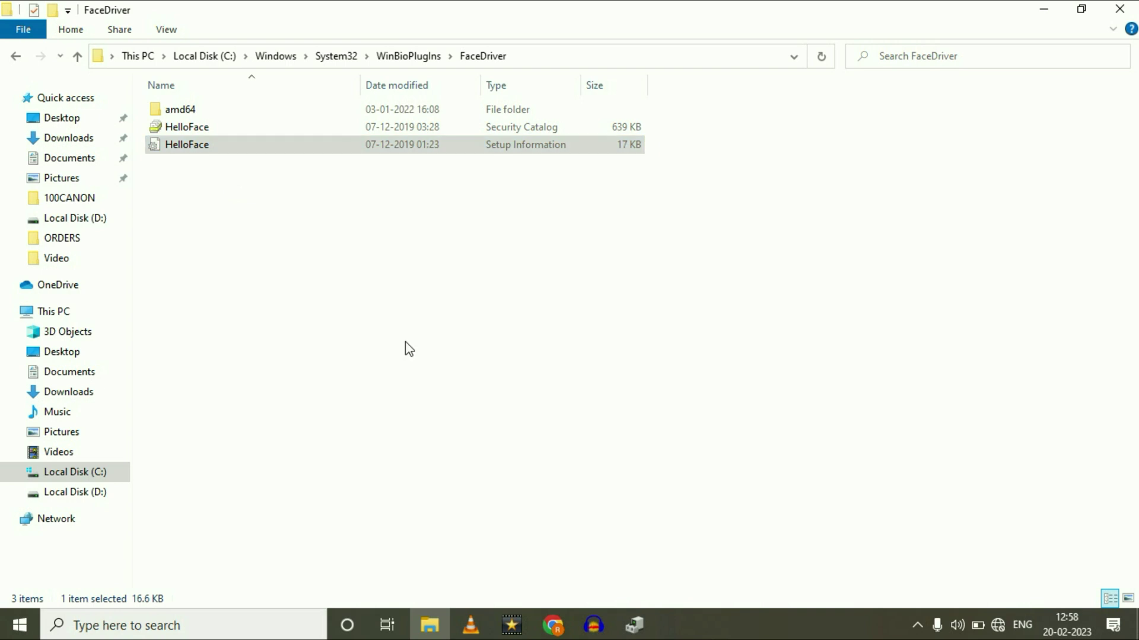
# - Search automatically for an updated driver for Windows Hello Face Software Device under Biometric devices
pyautogui.click(634, 628)
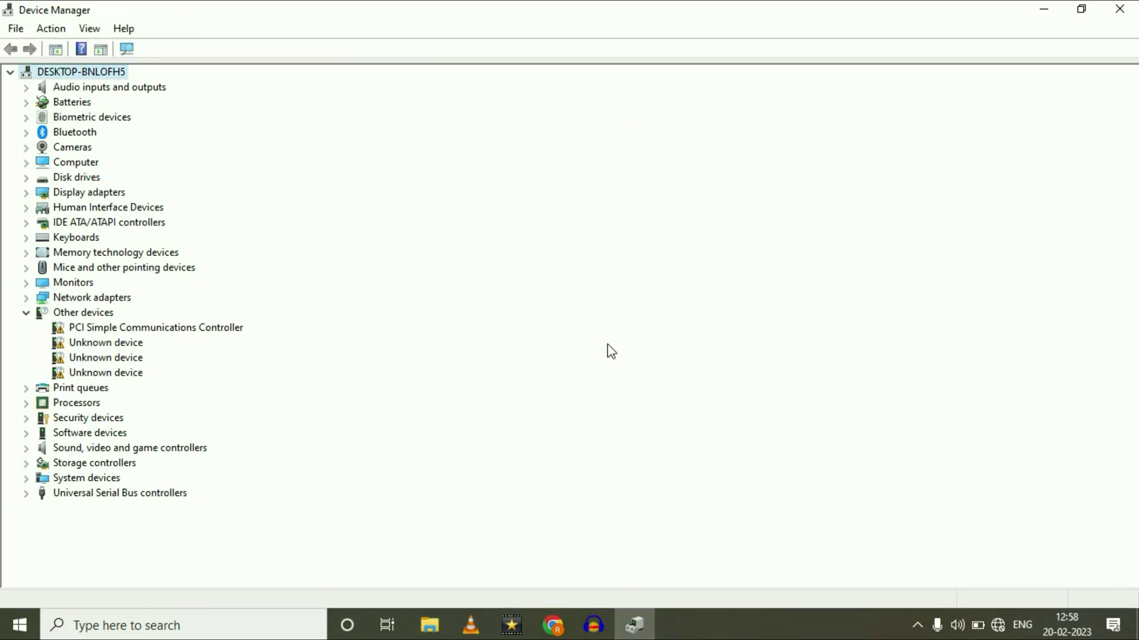
pyautogui.click(95, 118)
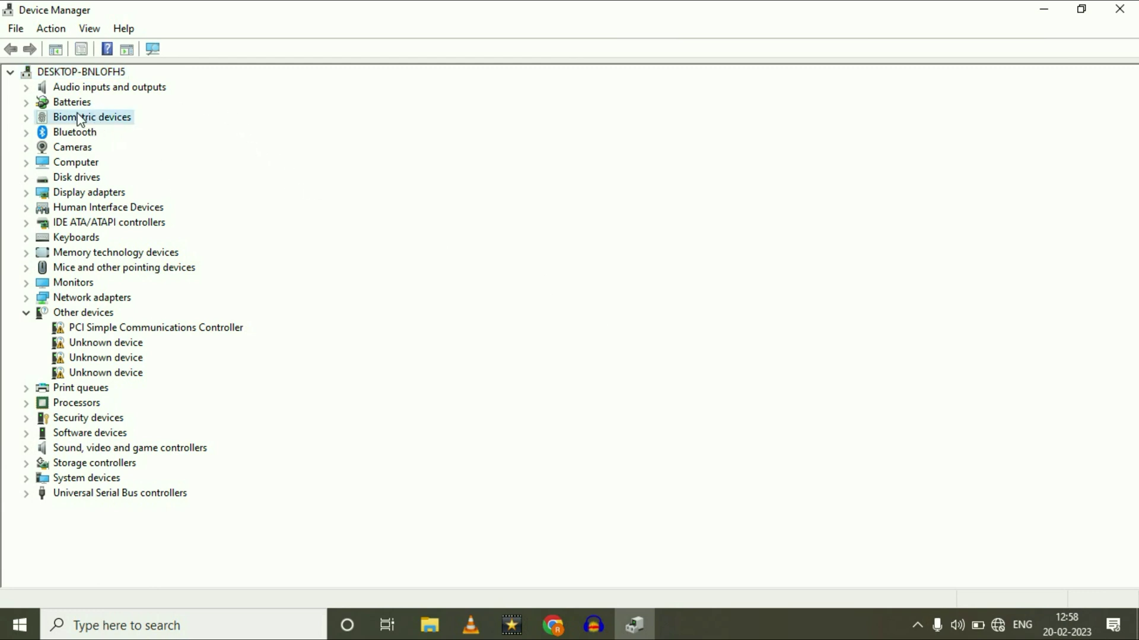
pyautogui.click(27, 118)
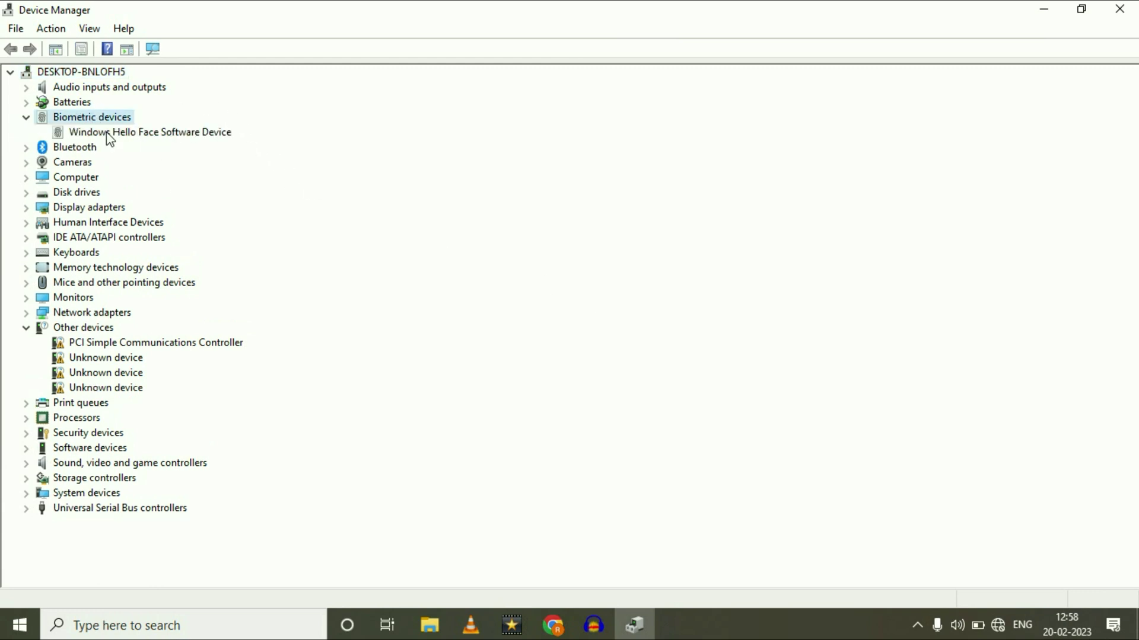
pyautogui.click(149, 135)
pyautogui.rightClick(144, 135)
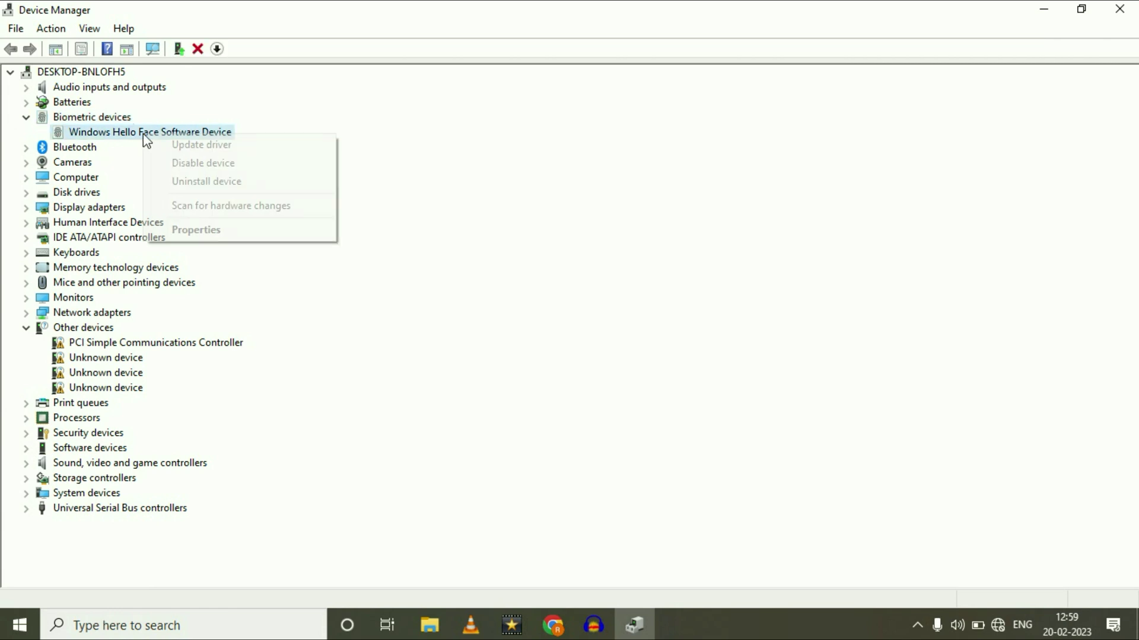
pyautogui.click(201, 146)
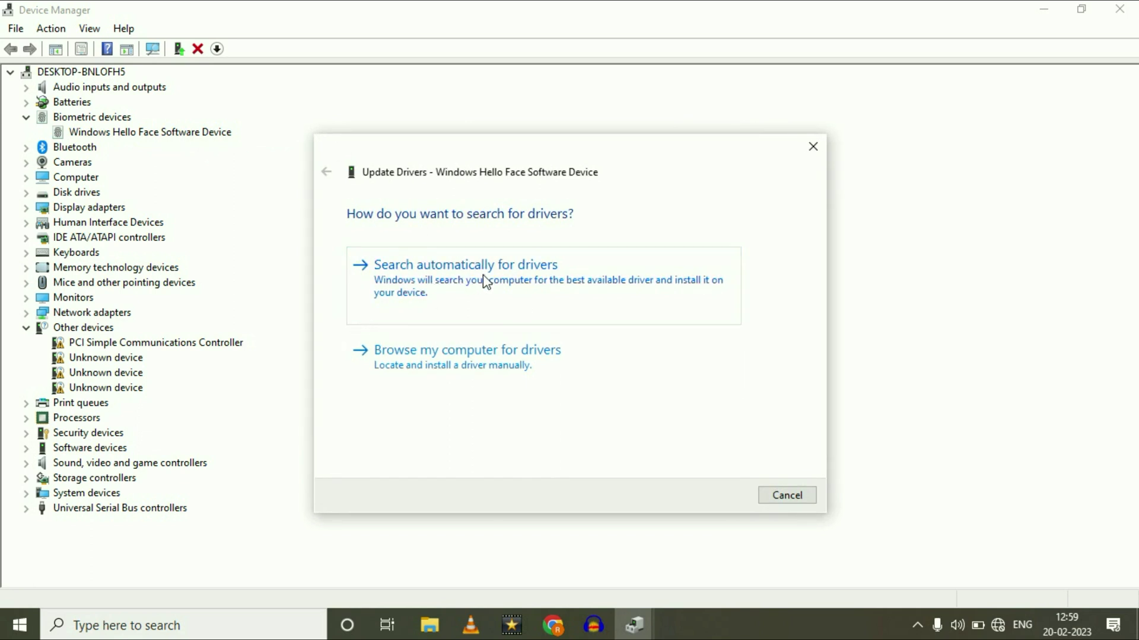
pyautogui.click(561, 280)
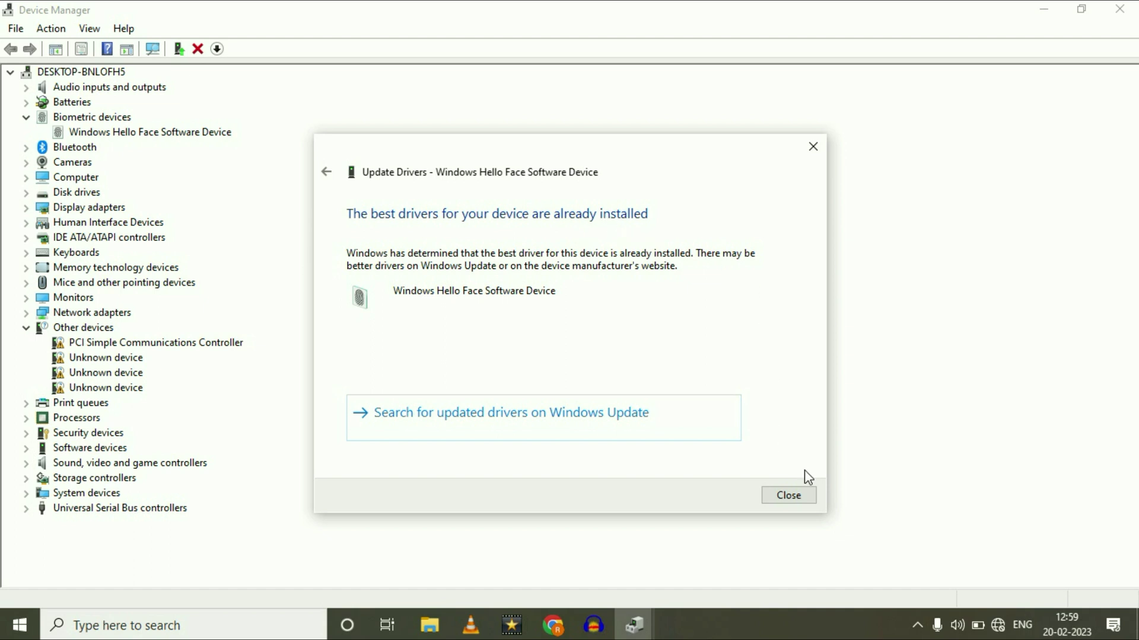
# - Close the best-driver-already-installed result and minimize Device Manager and File Explorer
pyautogui.click(788, 496)
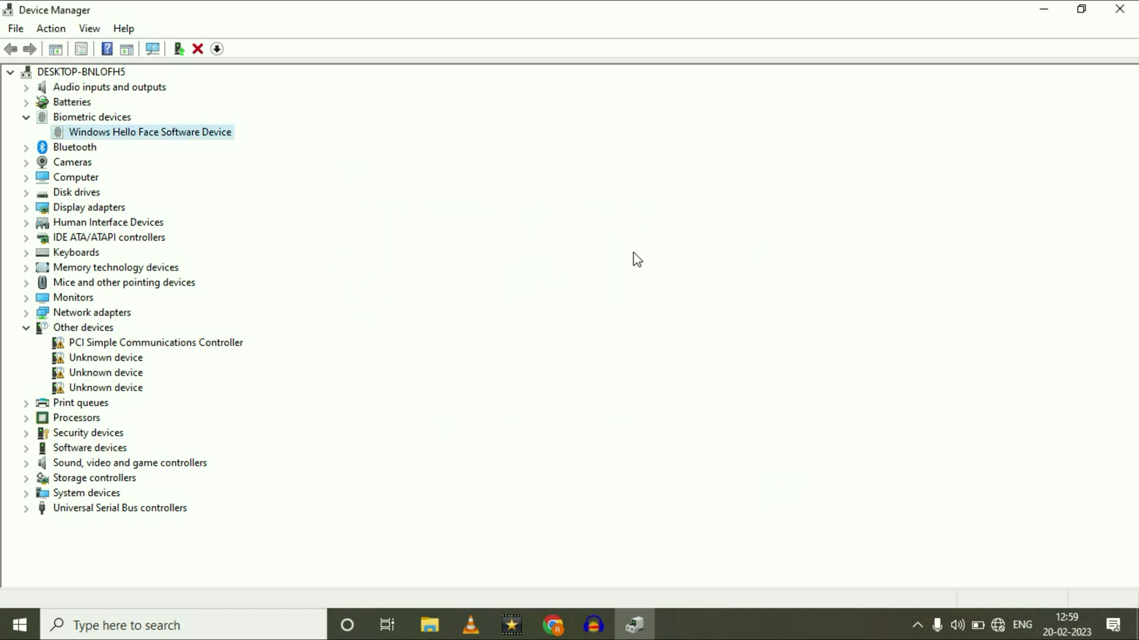
pyautogui.click(1044, 11)
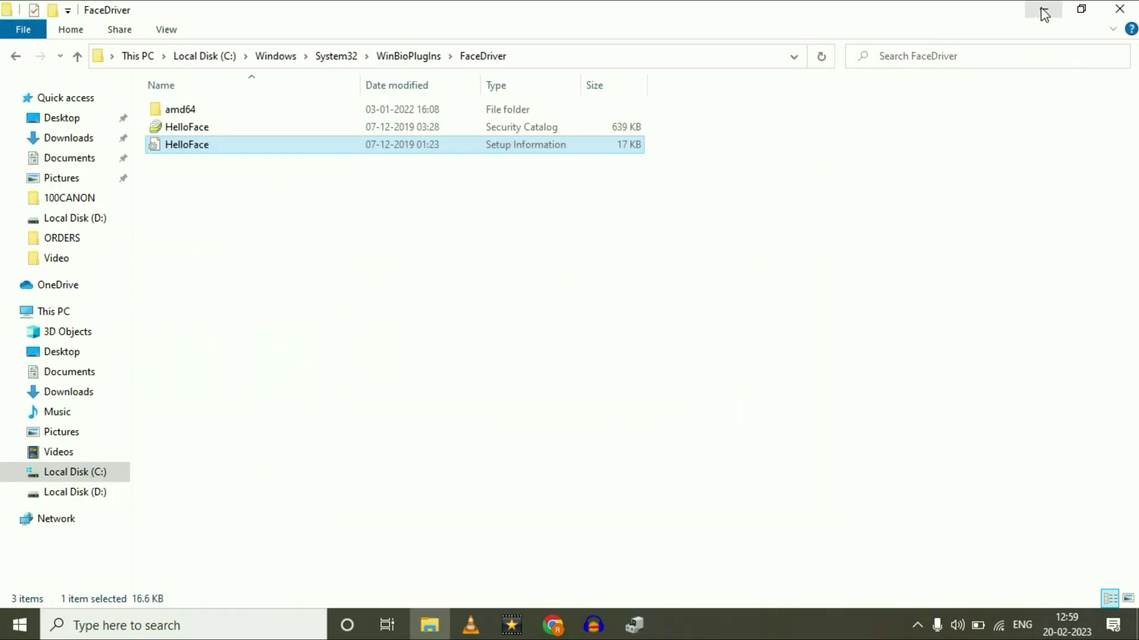
pyautogui.click(1044, 12)
# - Refresh the desktop, recheck Windows Hello Fingerprint via a 'fing' search, then minimize Settings
pyautogui.rightClick(717, 181)
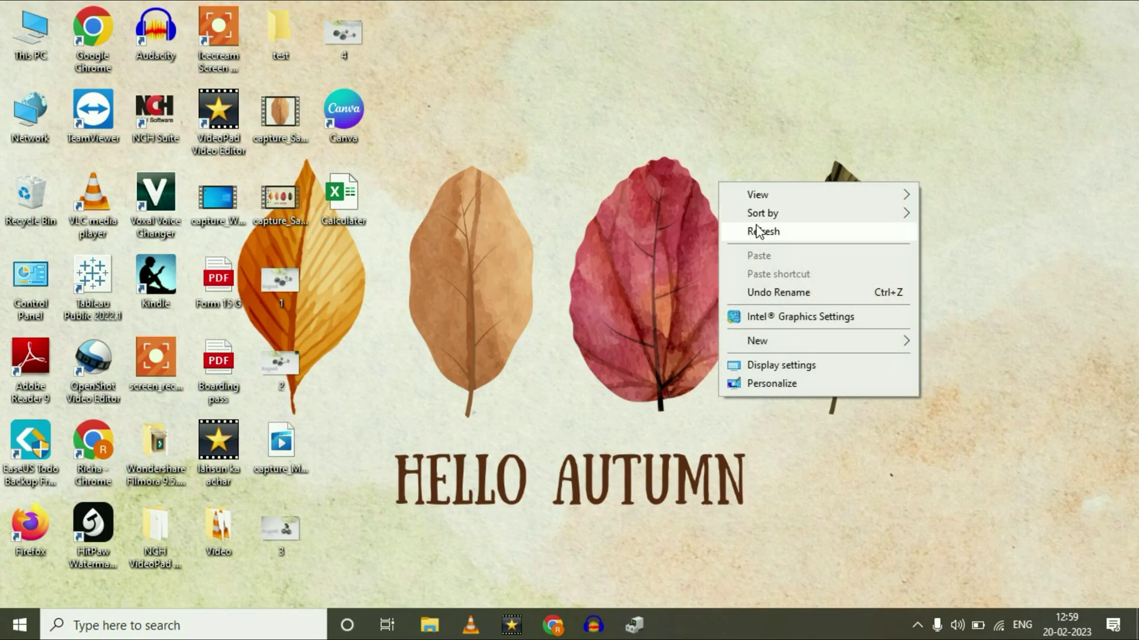
pyautogui.click(759, 231)
pyautogui.click(237, 626)
pyautogui.write('fing')
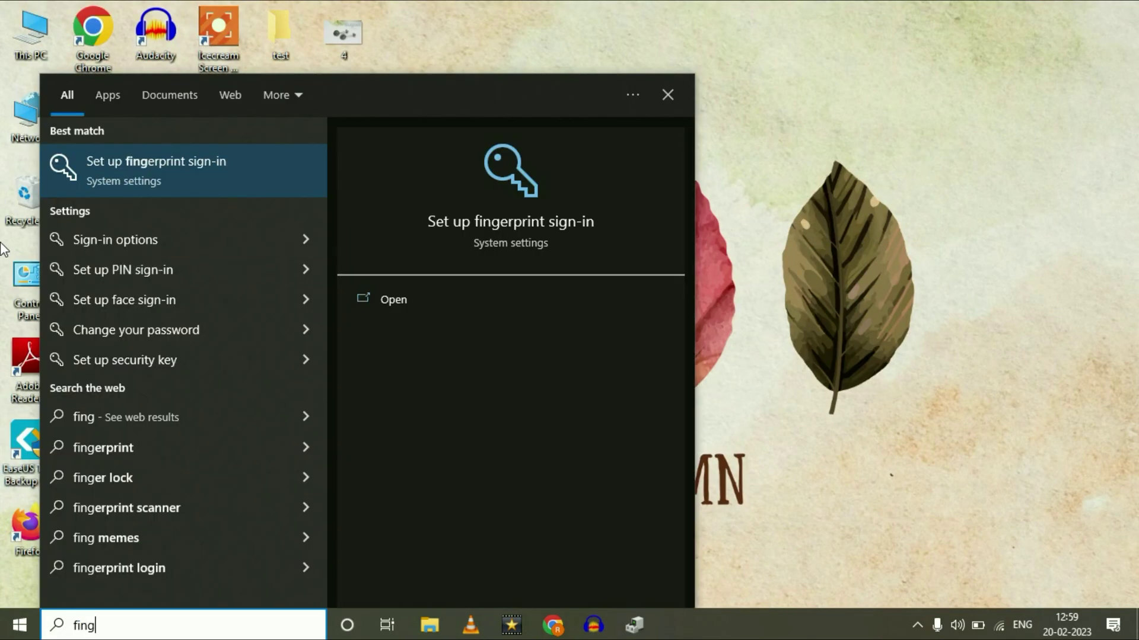
pyautogui.click(140, 169)
pyautogui.click(456, 219)
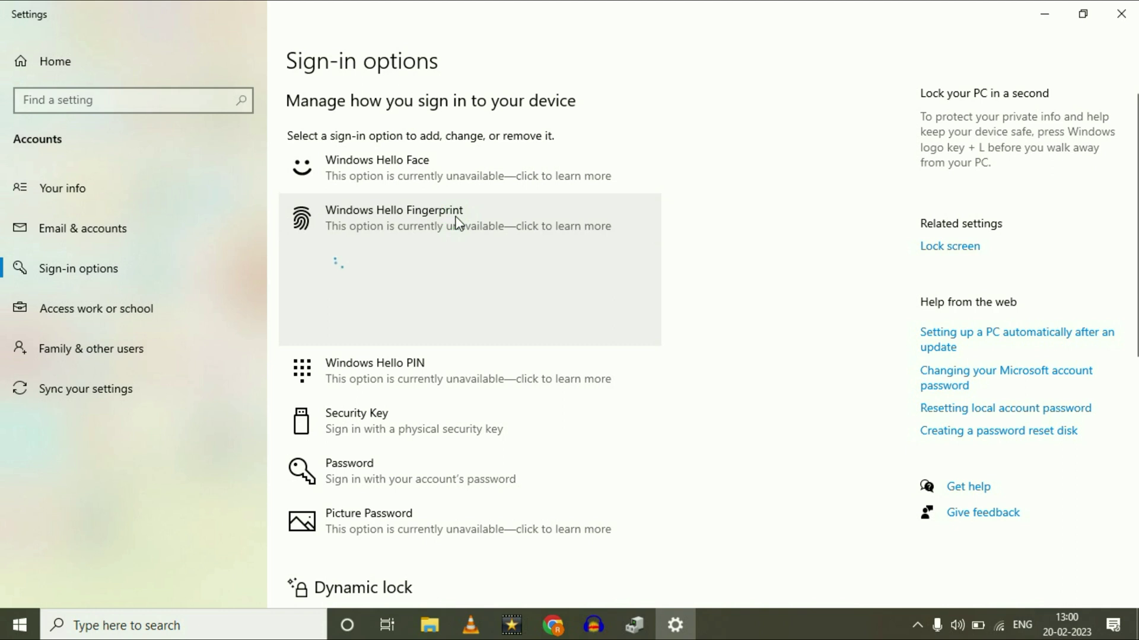
pyautogui.click(1037, 18)
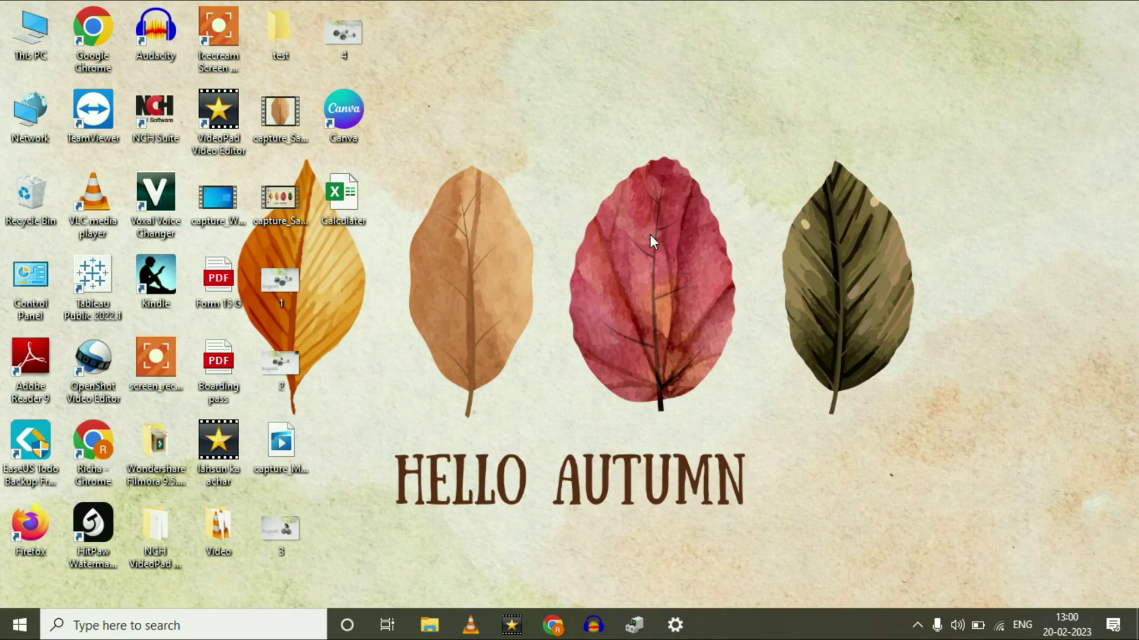
# - Launch gpedit.msc from the Run dialog's command history
pyautogui.click(191, 624)
pyautogui.write('r')
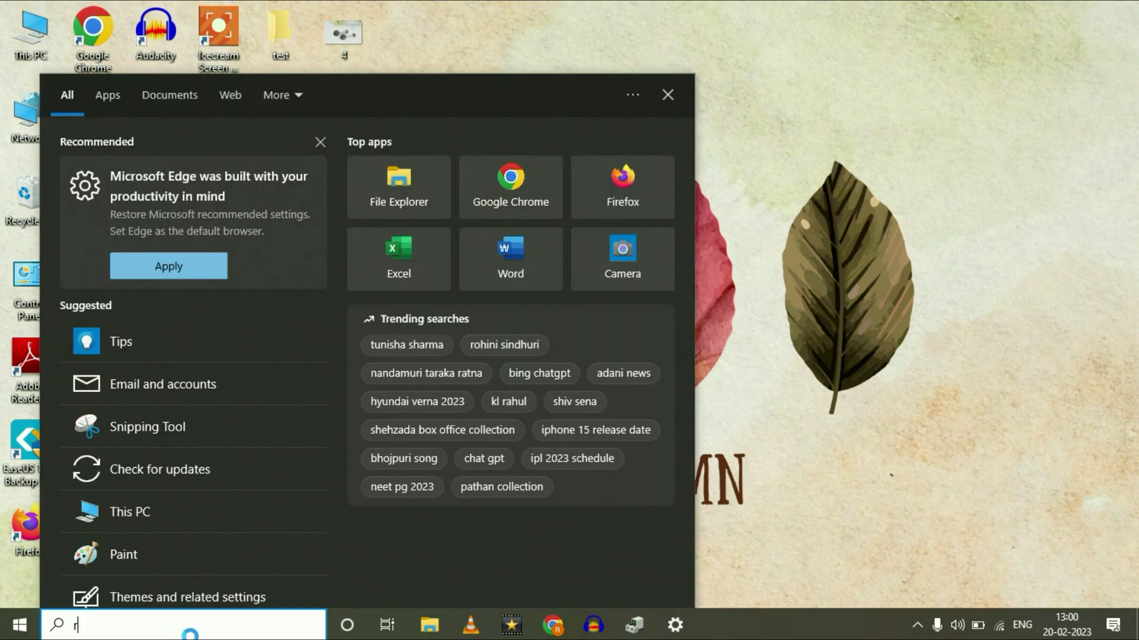
pyautogui.write('un')
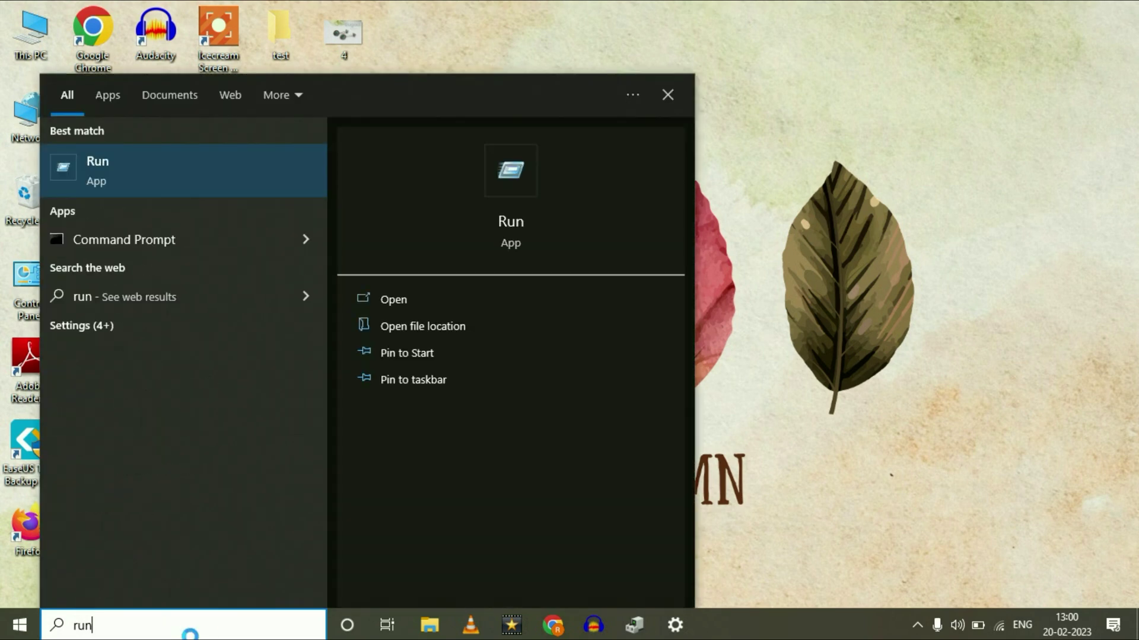
pyautogui.click(162, 166)
pyautogui.moveTo(160, 460); pyautogui.dragTo(564, 232)
pyautogui.click(729, 292)
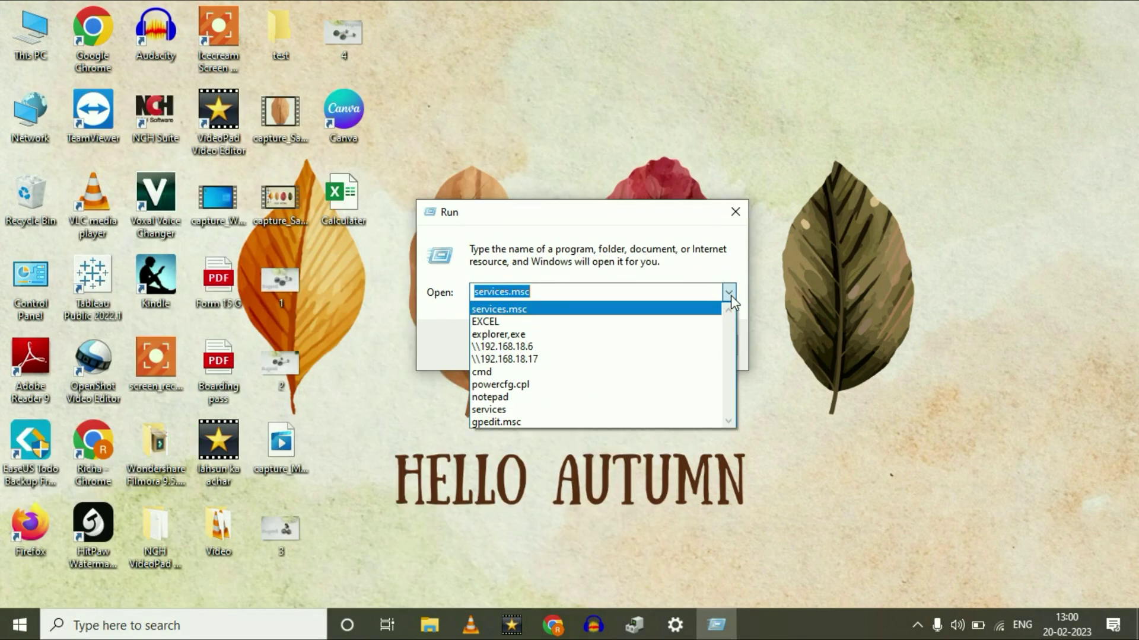
pyautogui.click(510, 421)
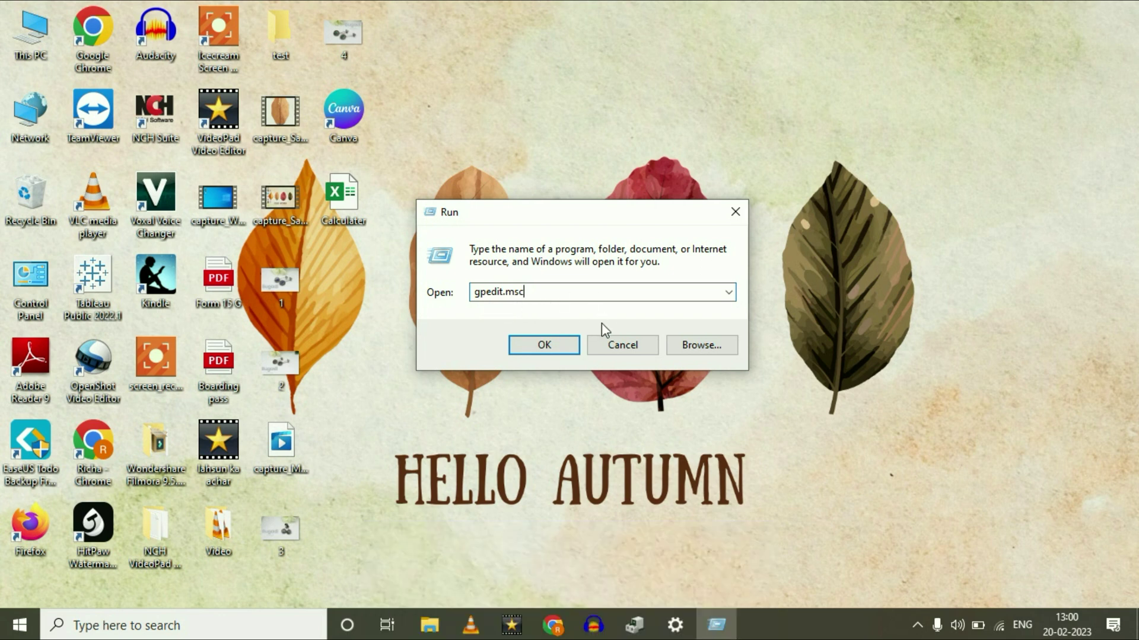
pyautogui.click(563, 345)
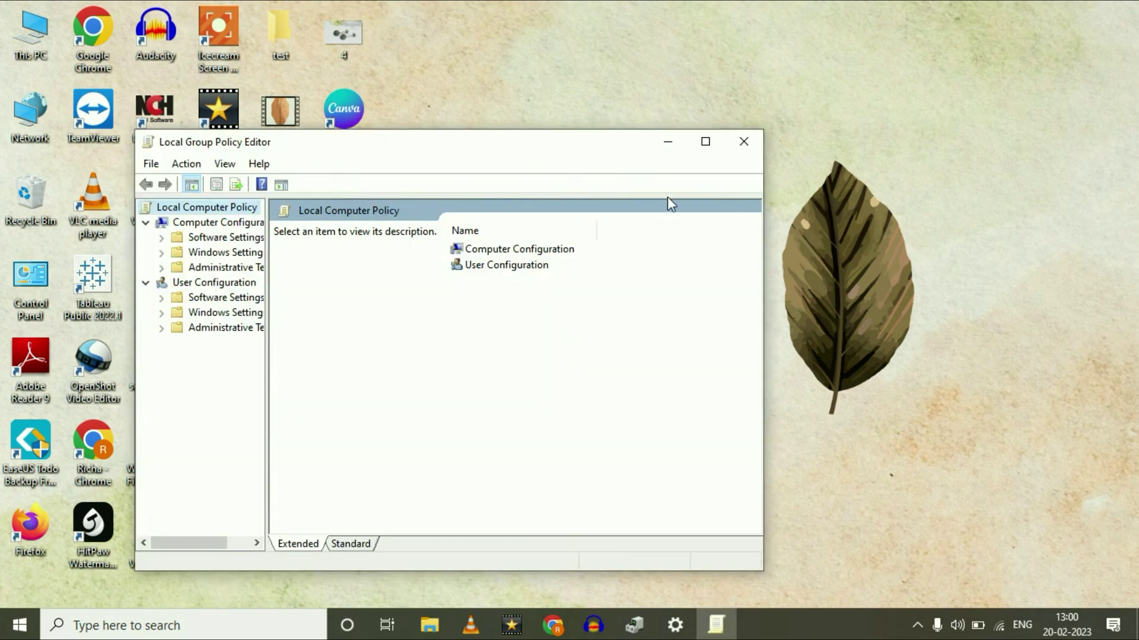
# - Maximize the editor and navigate to Administrative Templates > Windows Components > Biometrics
pyautogui.click(705, 141)
pyautogui.moveTo(131, 303); pyautogui.dragTo(397, 330)
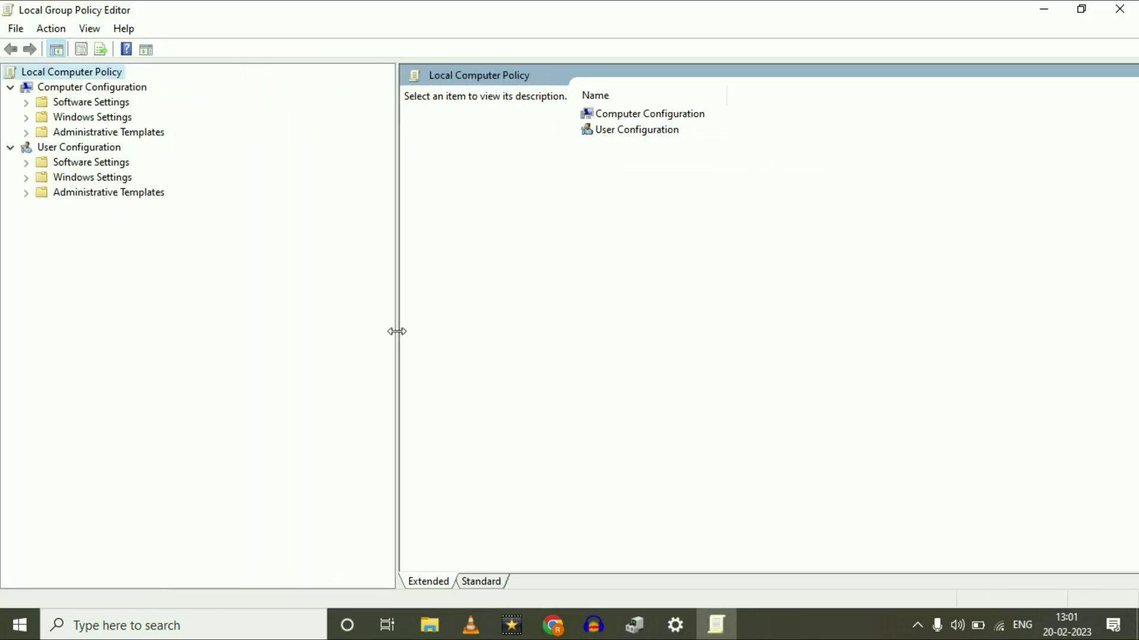
pyautogui.click(100, 89)
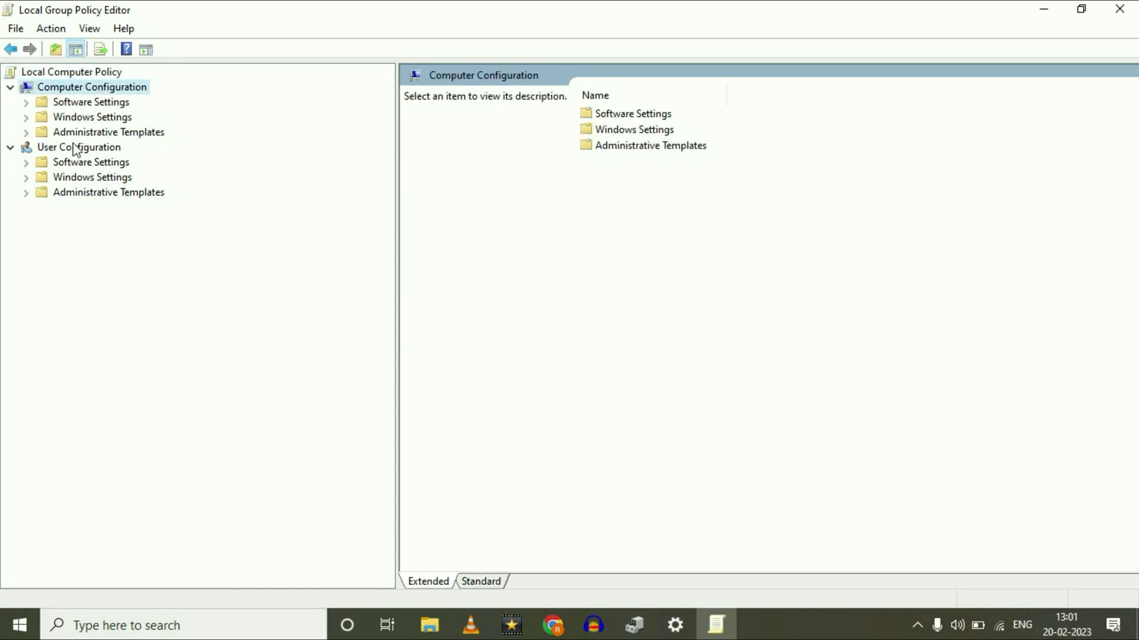
pyautogui.click(105, 133)
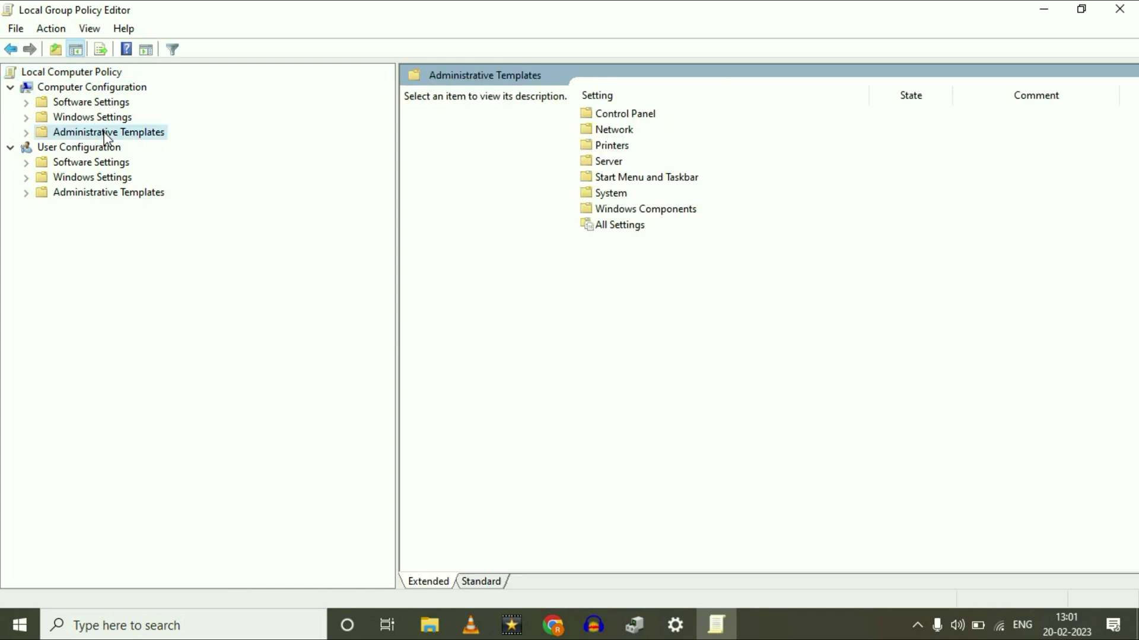
pyautogui.click(25, 133)
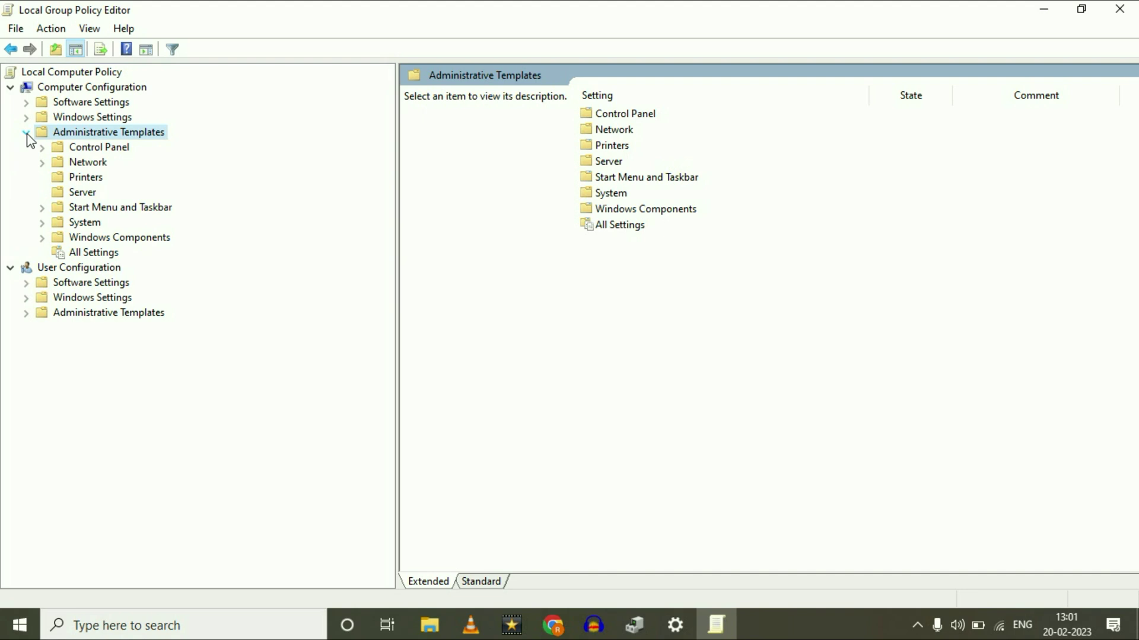
pyautogui.click(118, 240)
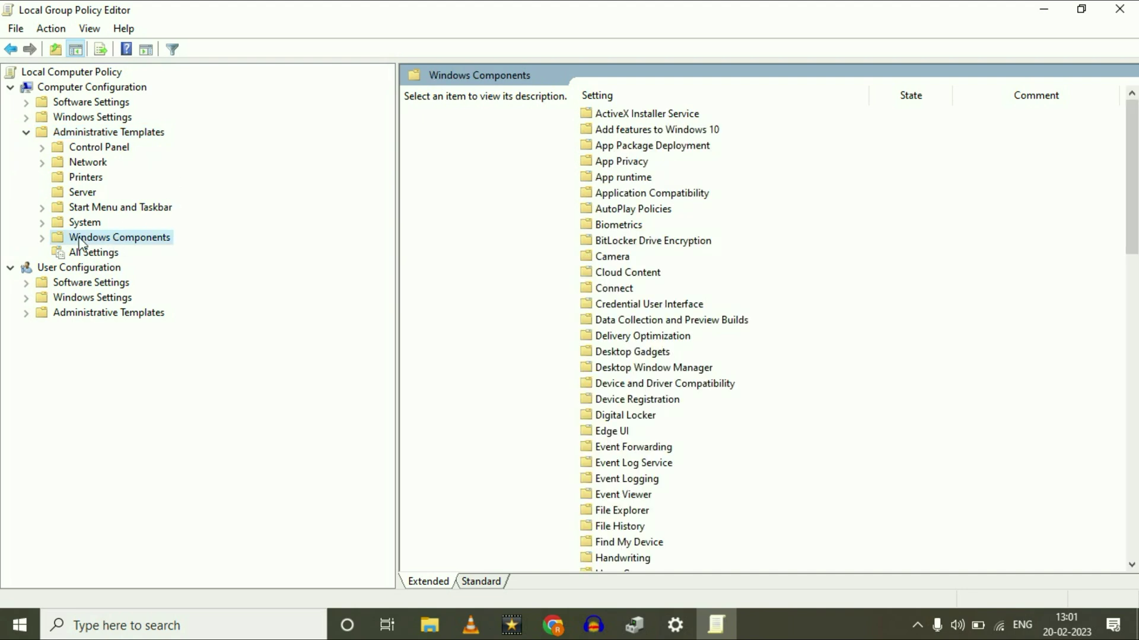
pyautogui.click(42, 239)
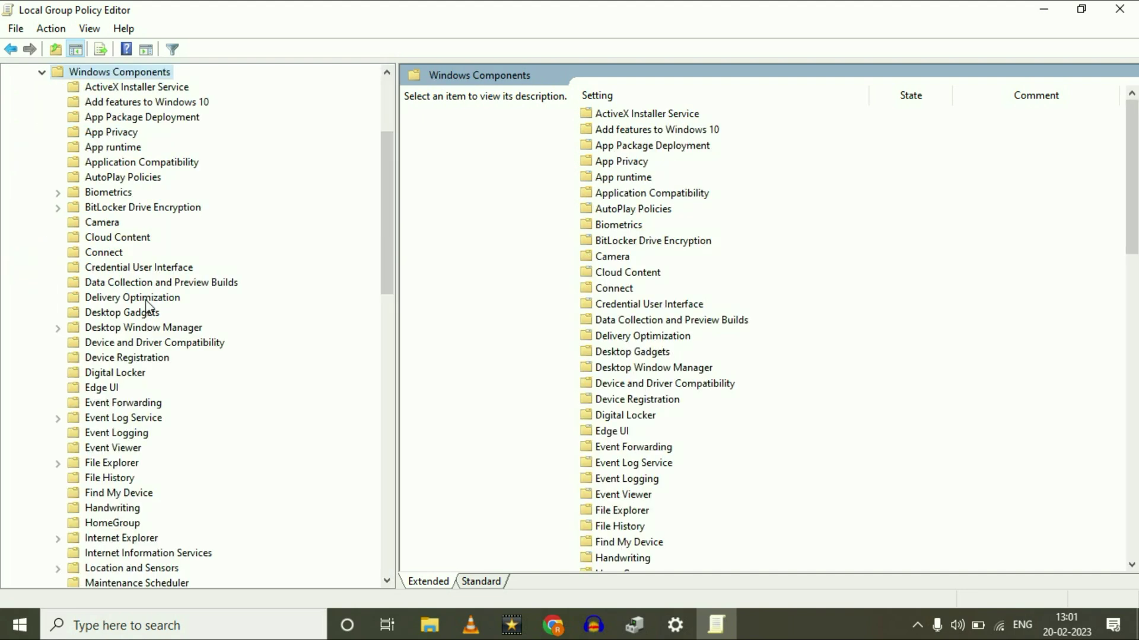
pyautogui.click(105, 195)
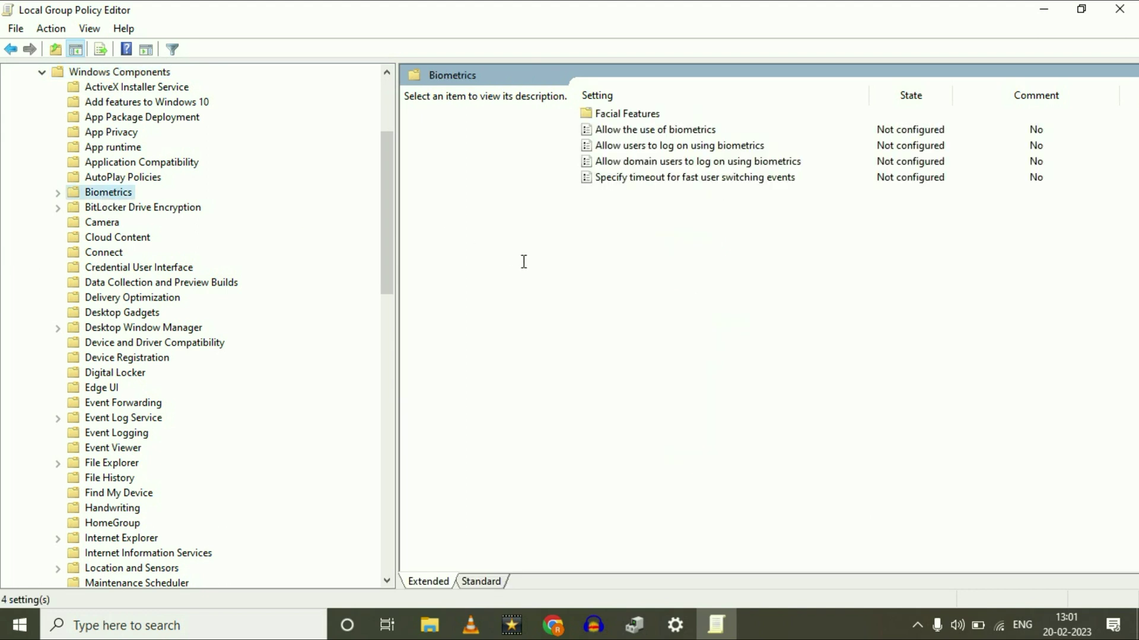
# - Enable the 'Allow the use of biometrics' policy
pyautogui.click(622, 132)
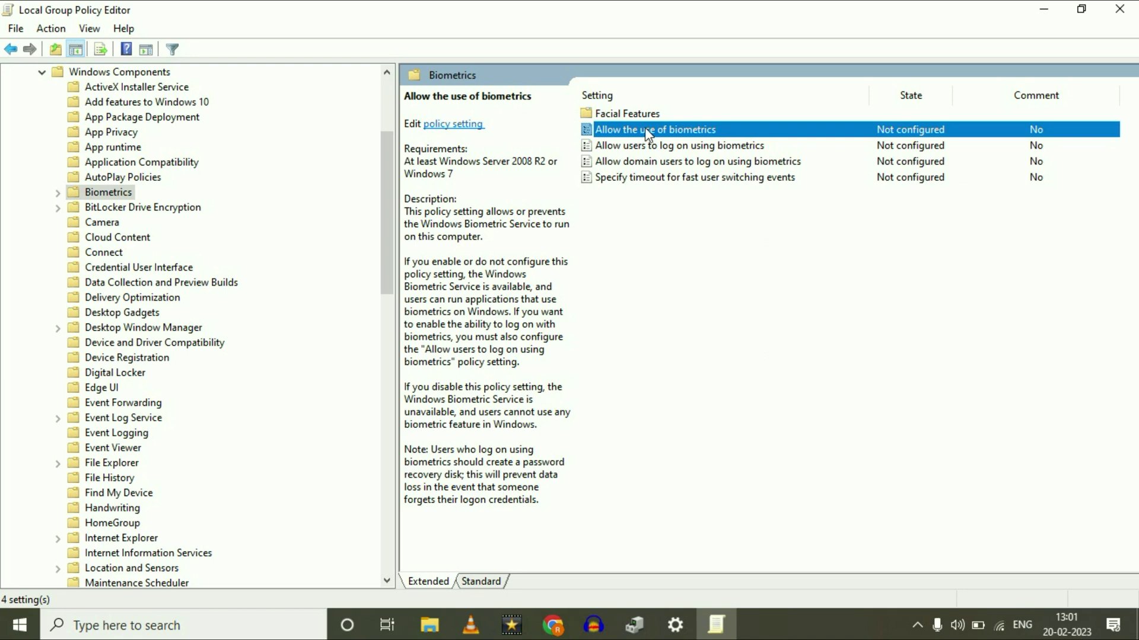
pyautogui.rightClick(661, 136)
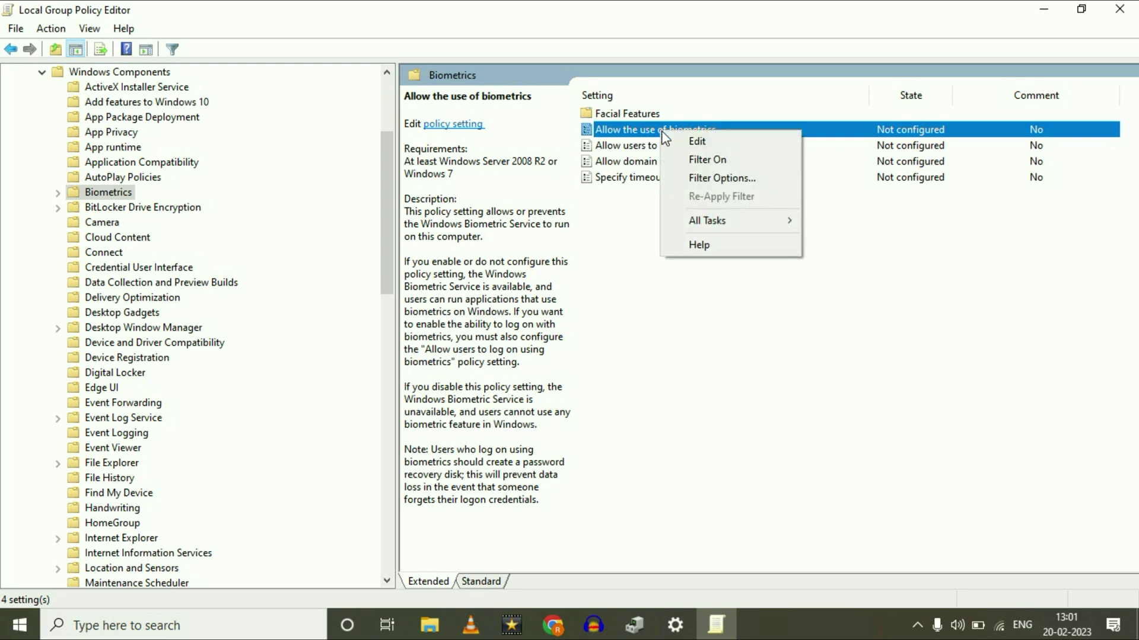
pyautogui.click(685, 140)
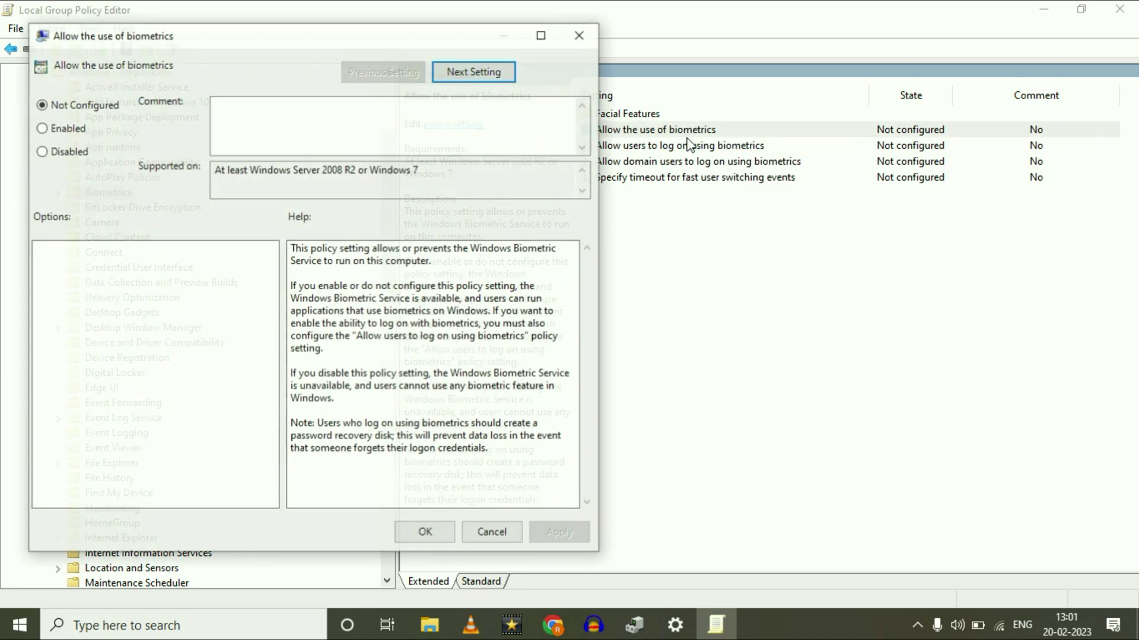
pyautogui.click(44, 128)
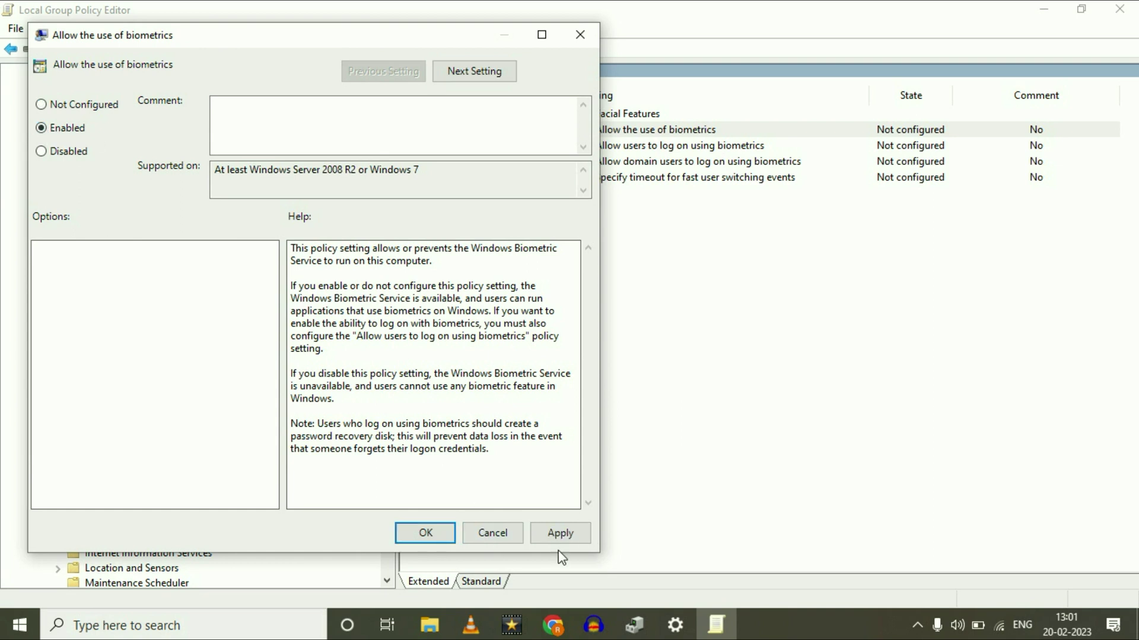
pyautogui.click(546, 532)
pyautogui.click(426, 533)
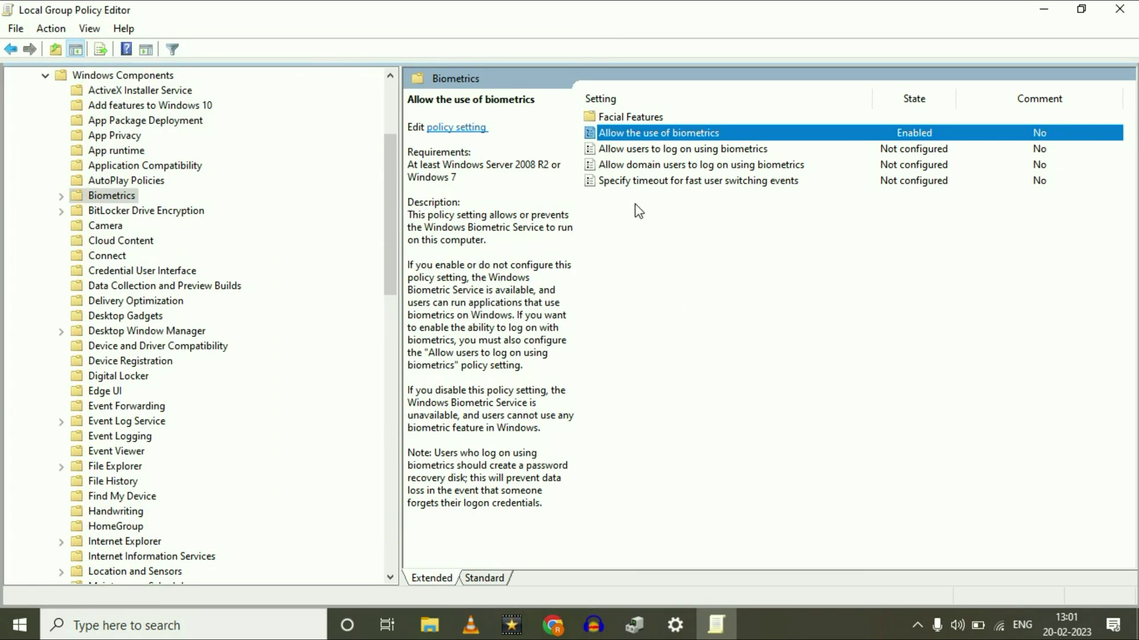
# - Enable the 'Allow users to log on using biometrics' policy
pyautogui.click(634, 157)
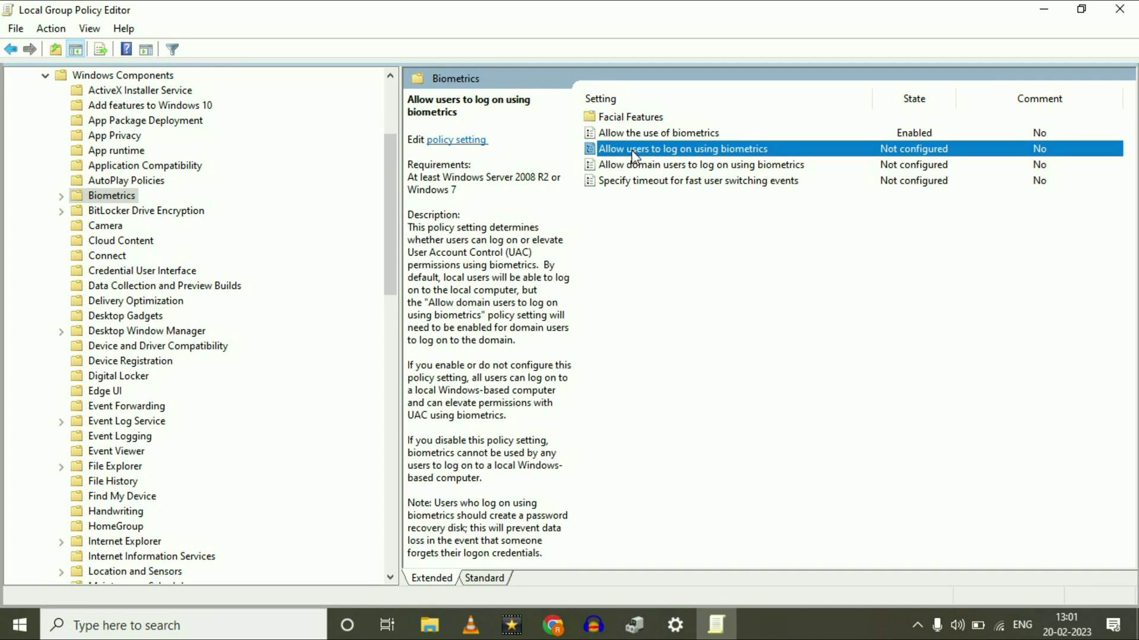
pyautogui.rightClick(634, 157)
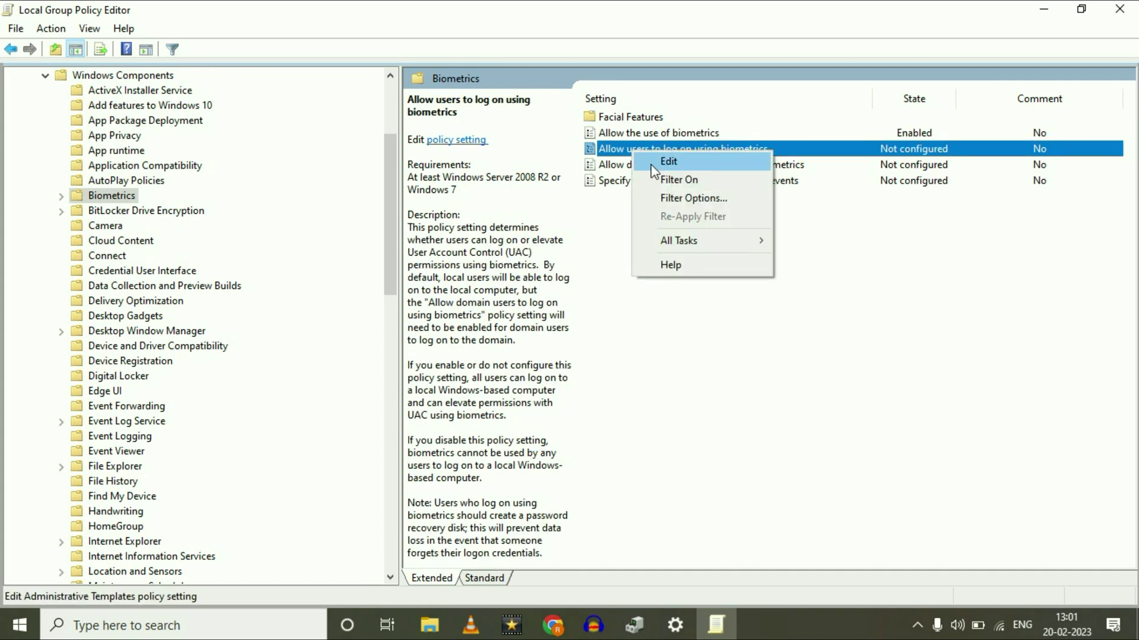
pyautogui.click(668, 161)
pyautogui.click(72, 151)
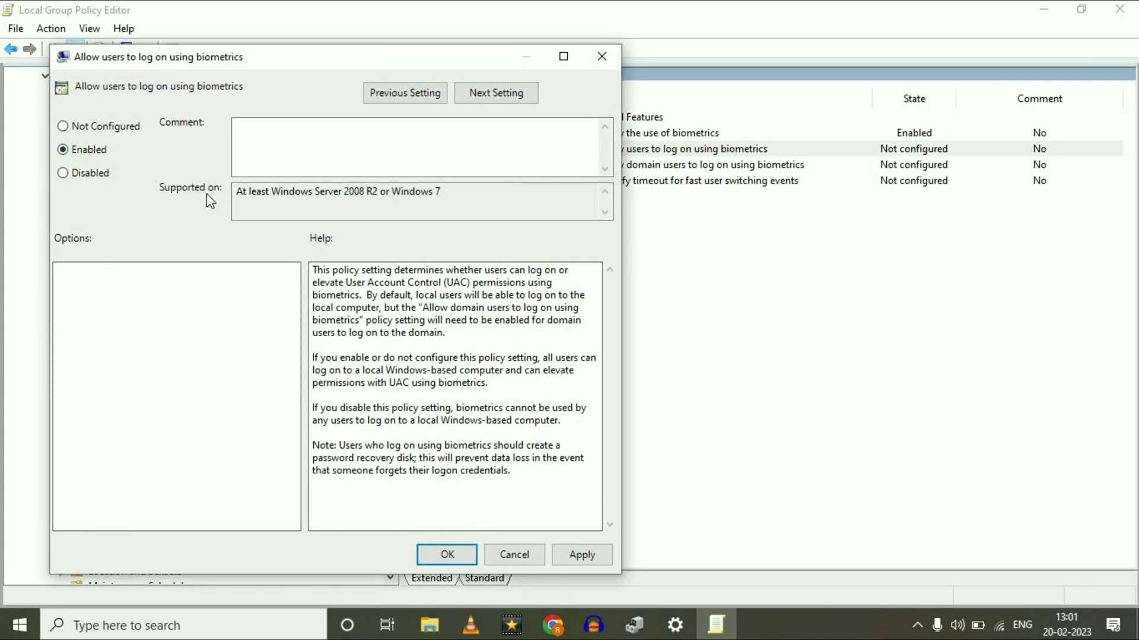
pyautogui.click(579, 557)
pyautogui.click(447, 554)
# - Enable the 'Allow domain users to log on using biometrics' policy
pyautogui.click(628, 165)
pyautogui.rightClick(629, 166)
pyautogui.click(662, 177)
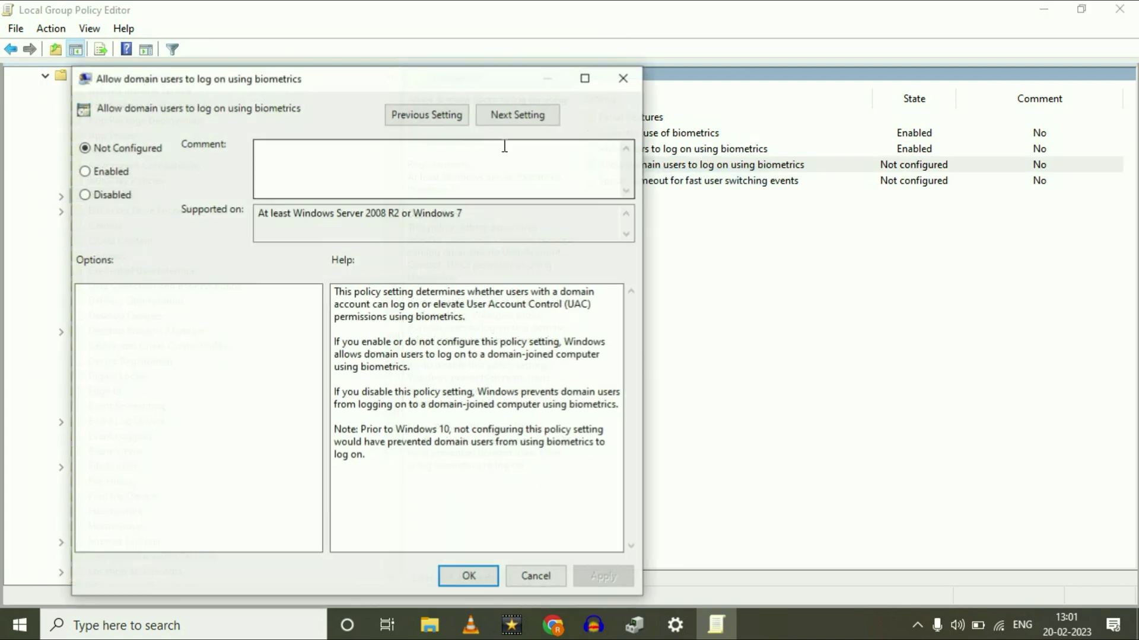
pyautogui.click(95, 172)
pyautogui.click(603, 576)
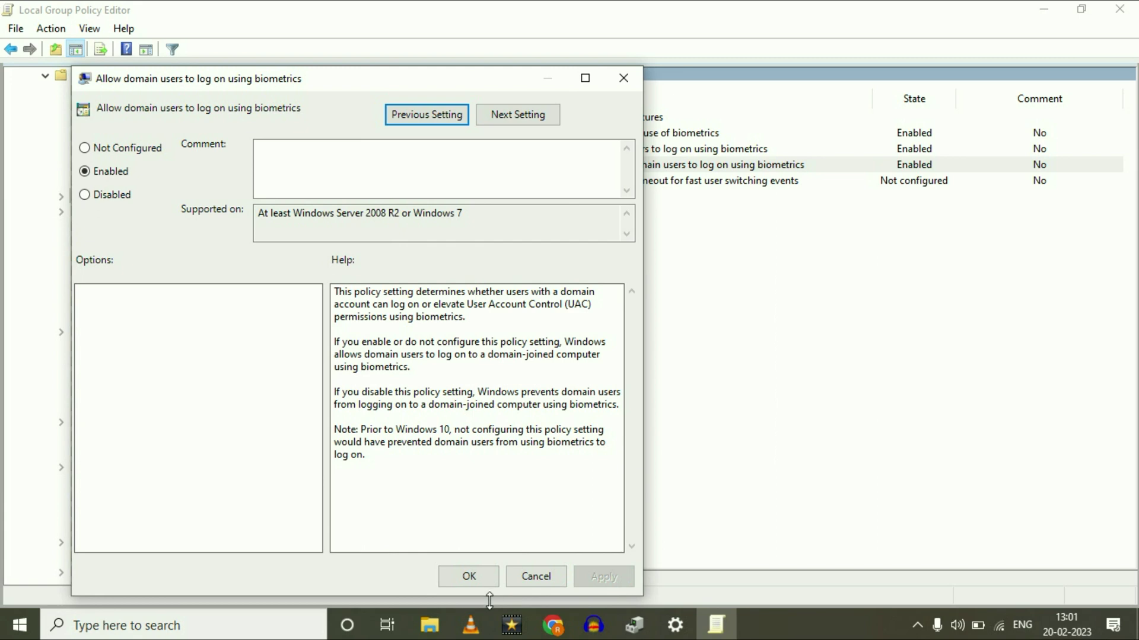
pyautogui.click(469, 578)
# - Enable the fast user switching timeout policy with a 10-second timeout
pyautogui.click(627, 179)
pyautogui.rightClick(626, 176)
pyautogui.click(637, 186)
pyautogui.click(121, 196)
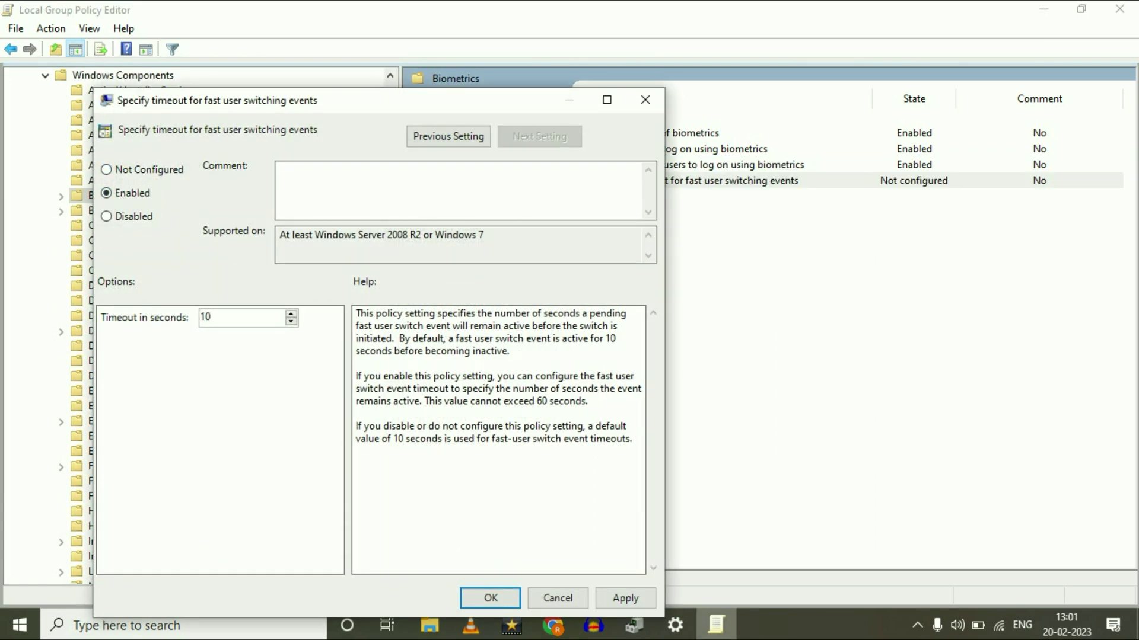
pyautogui.click(625, 599)
pyautogui.click(493, 596)
pyautogui.click(804, 382)
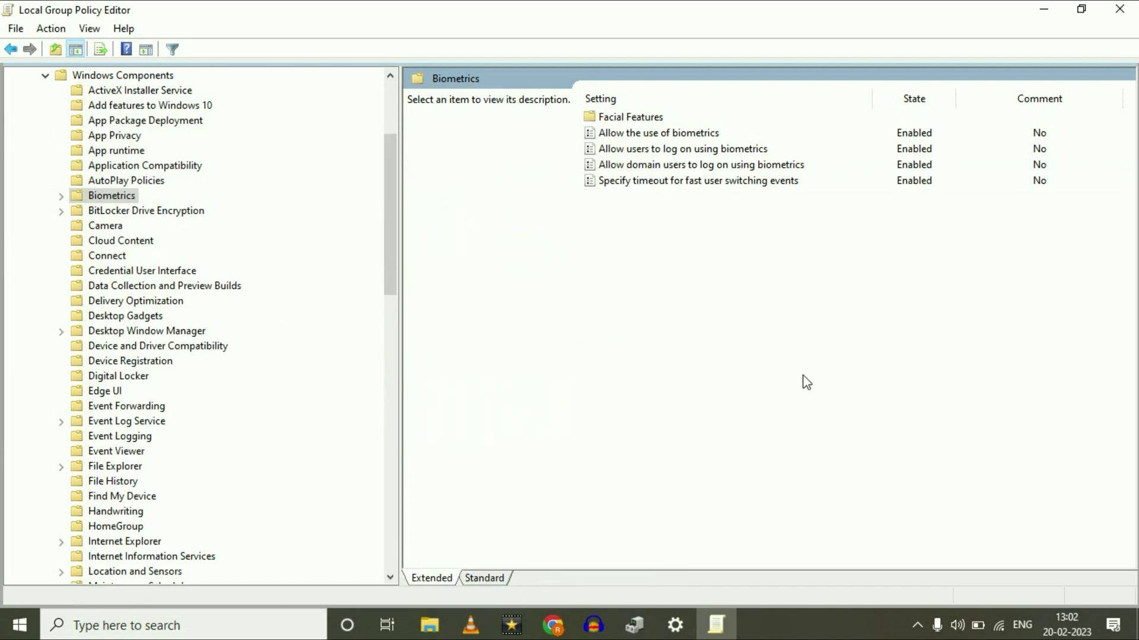
# - Set 'Configure enhanced anti-spoofing' under Facial Features to Disabled, then close the policy editor
pyautogui.click(629, 121)
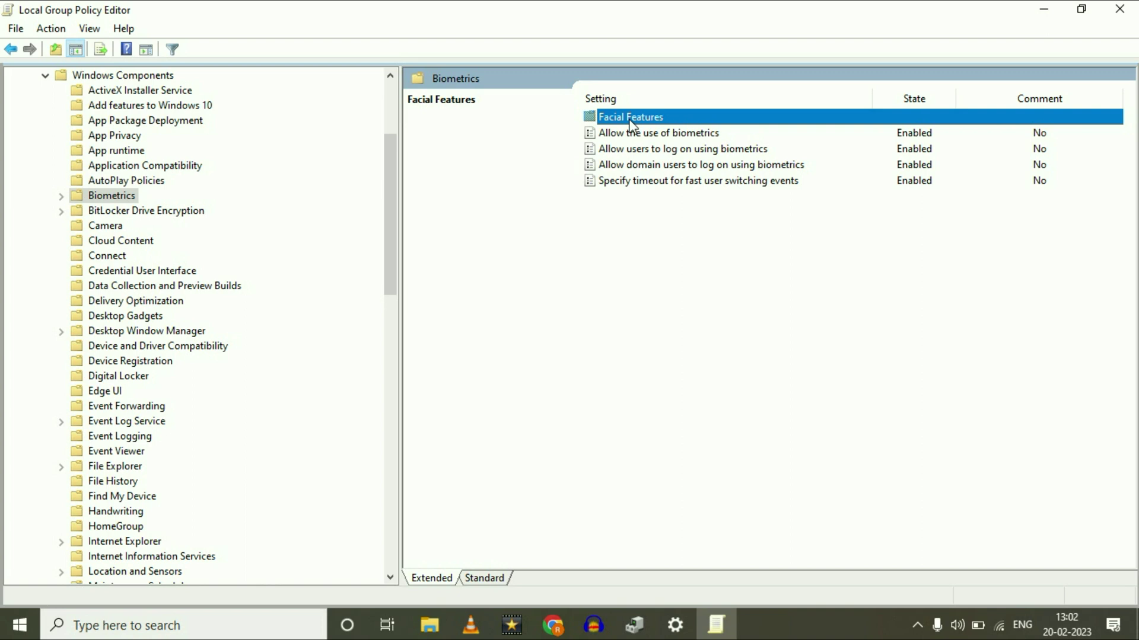
pyautogui.doubleClick(629, 122)
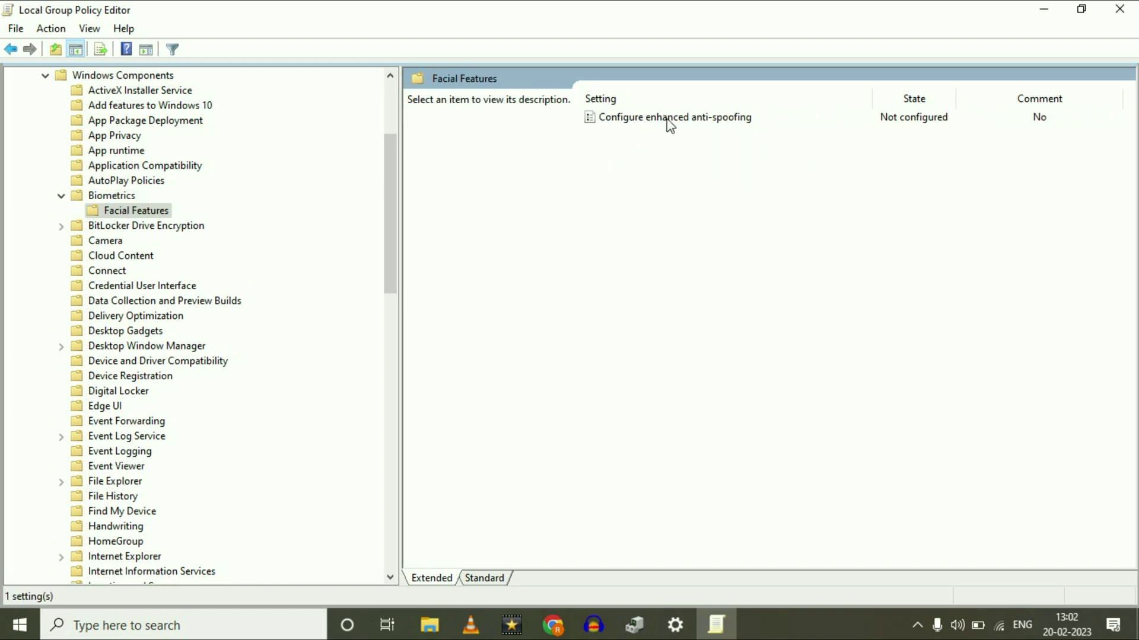
pyautogui.rightClick(647, 118)
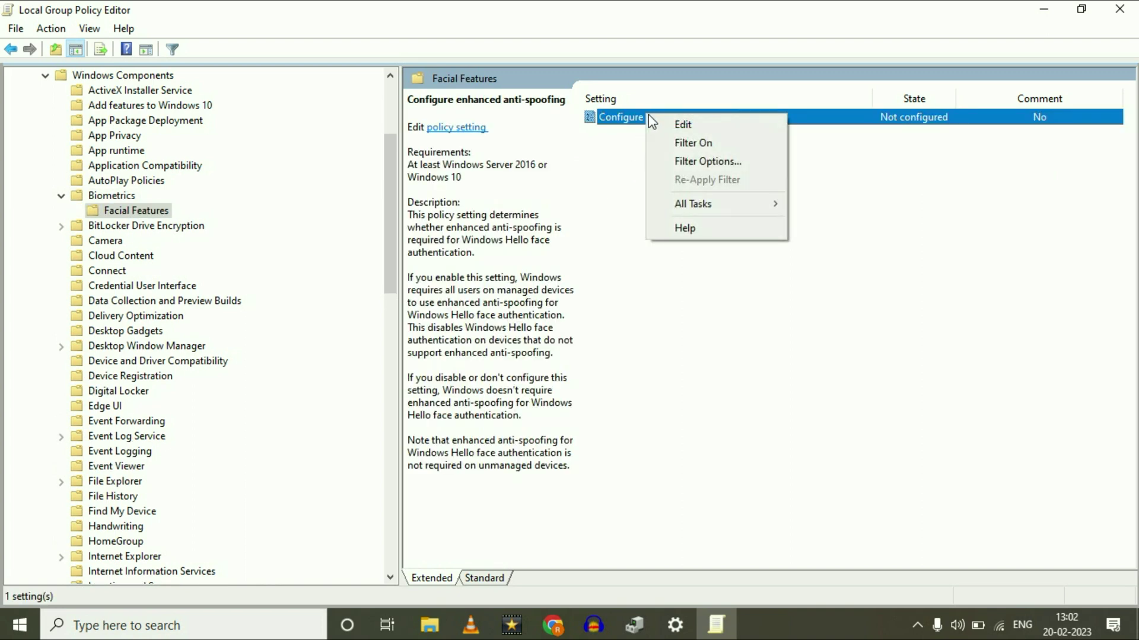
pyautogui.click(676, 124)
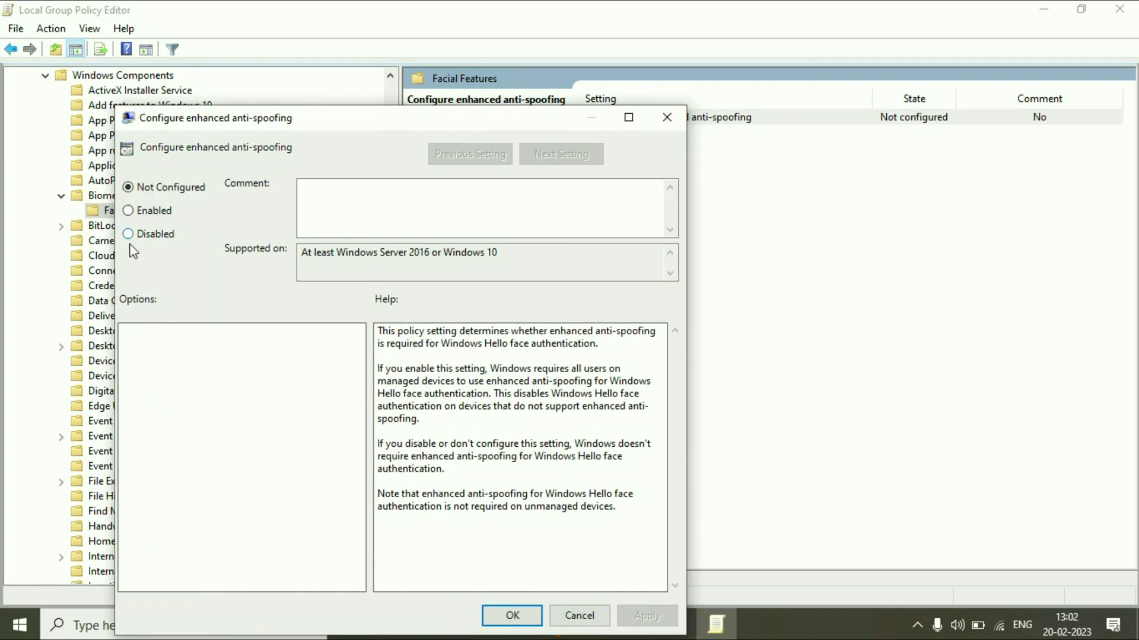
pyautogui.click(138, 237)
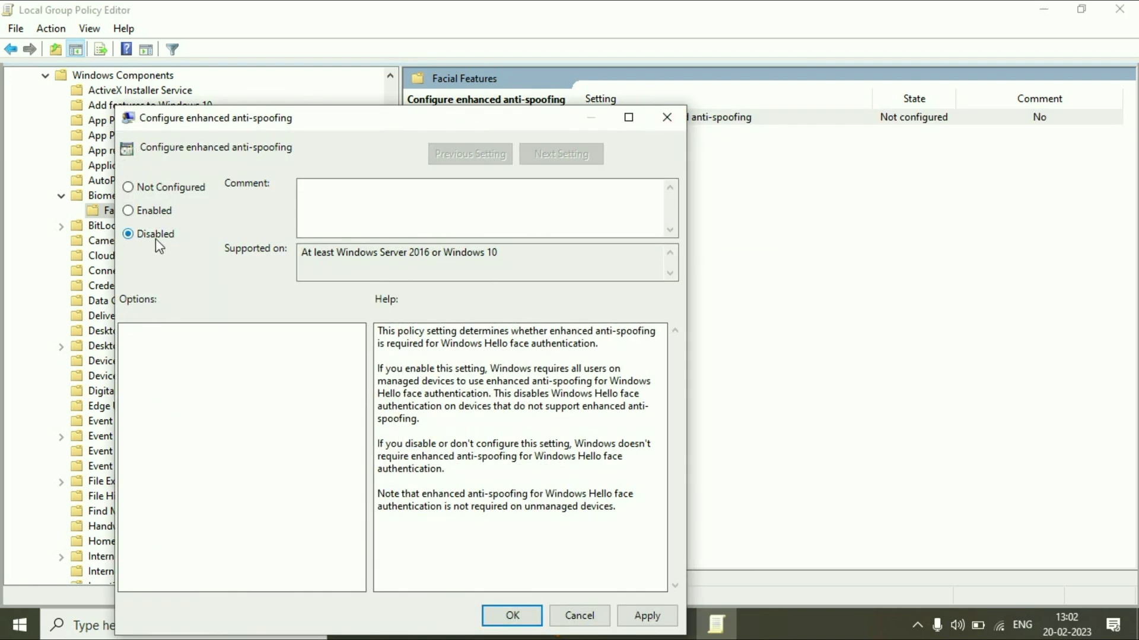
pyautogui.click(646, 617)
pyautogui.click(512, 616)
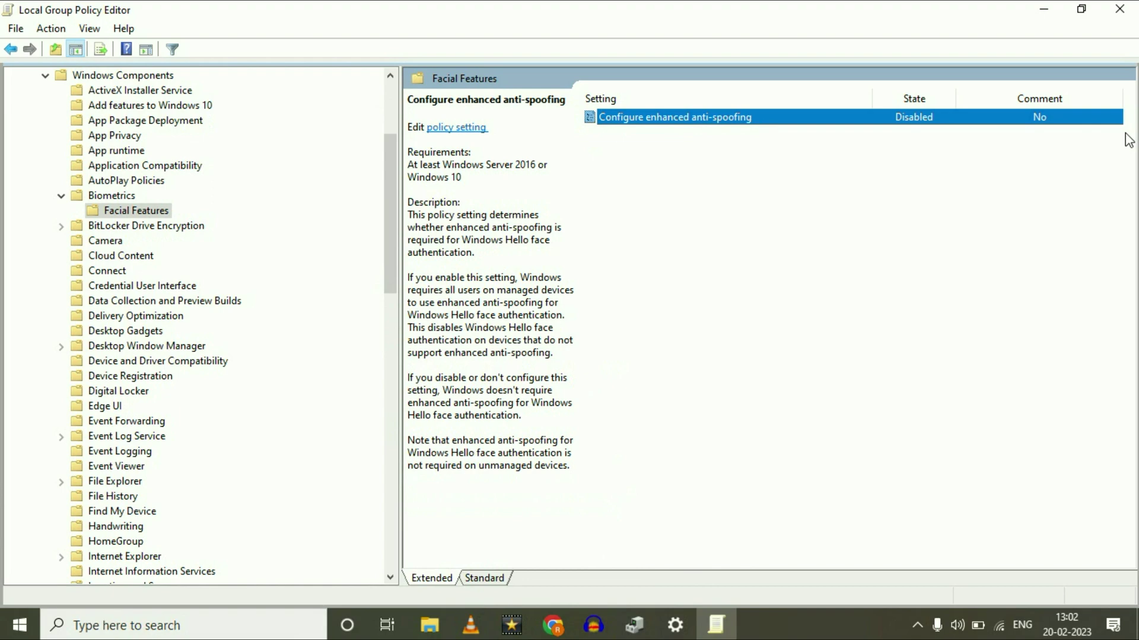
pyautogui.click(1118, 10)
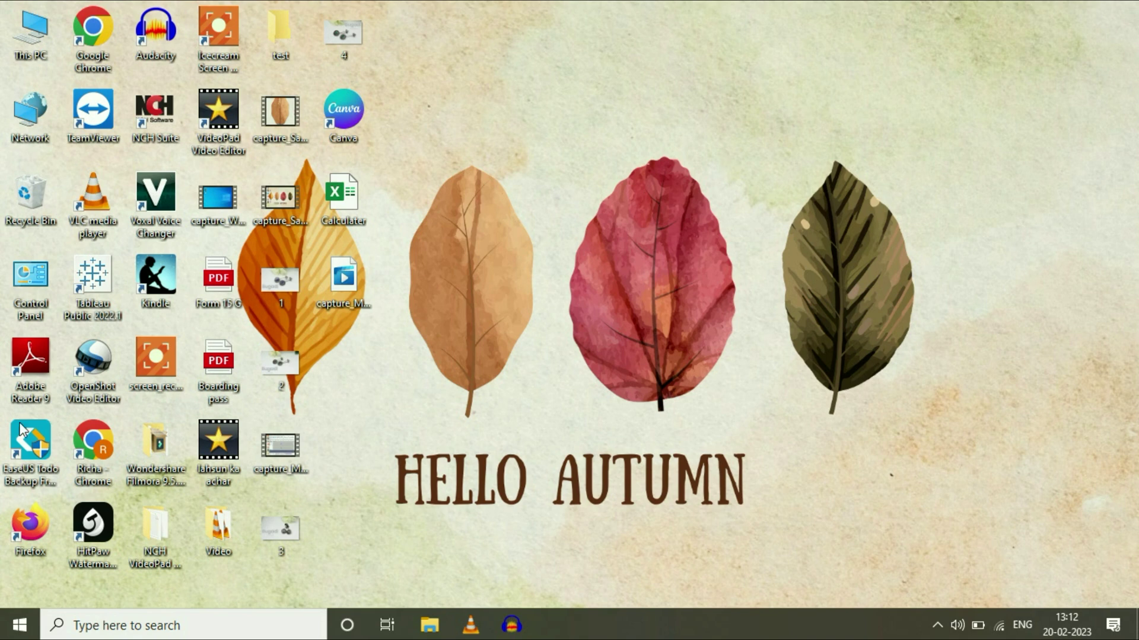
# - Retry Windows Update under Update & Security so the version 22H2 feature update starts downloading
pyautogui.click(21, 624)
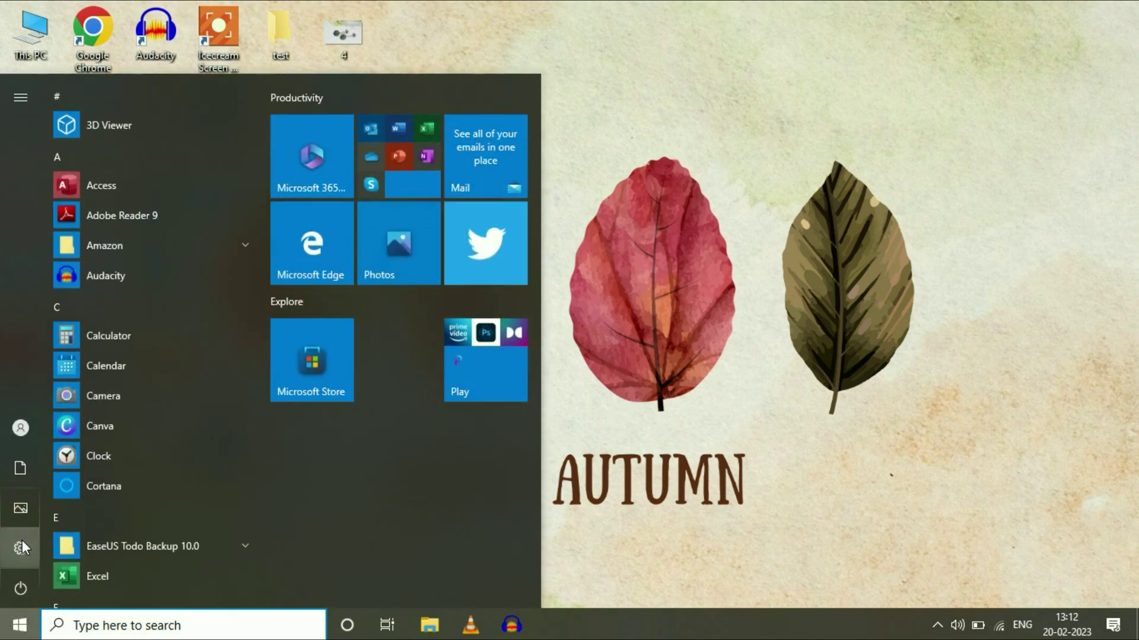
pyautogui.click(22, 545)
pyautogui.click(559, 449)
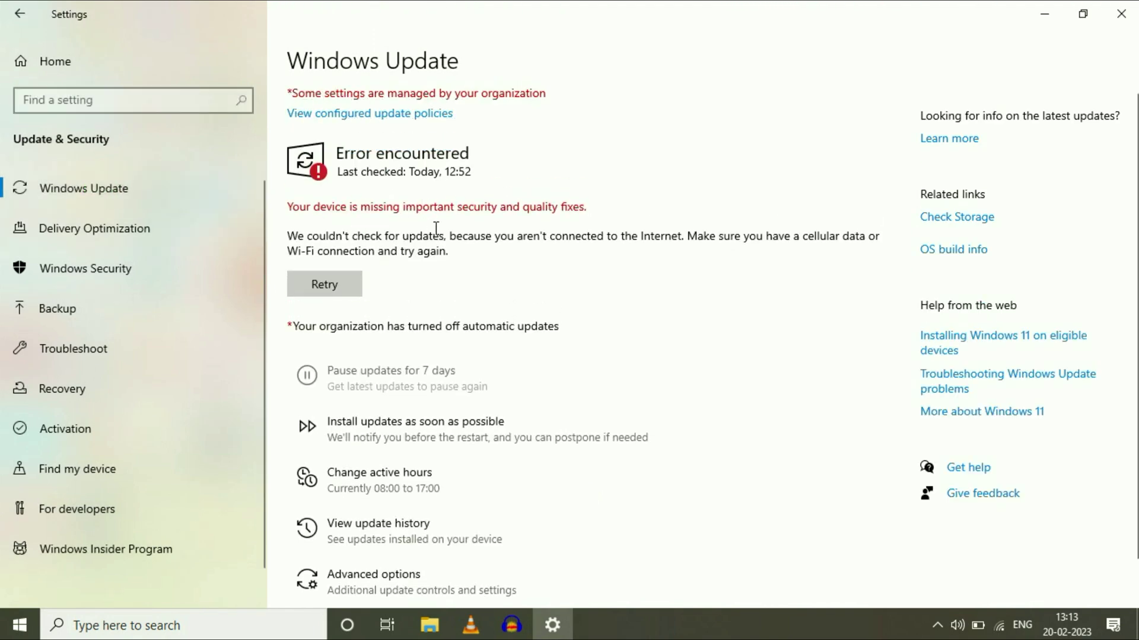
pyautogui.click(335, 282)
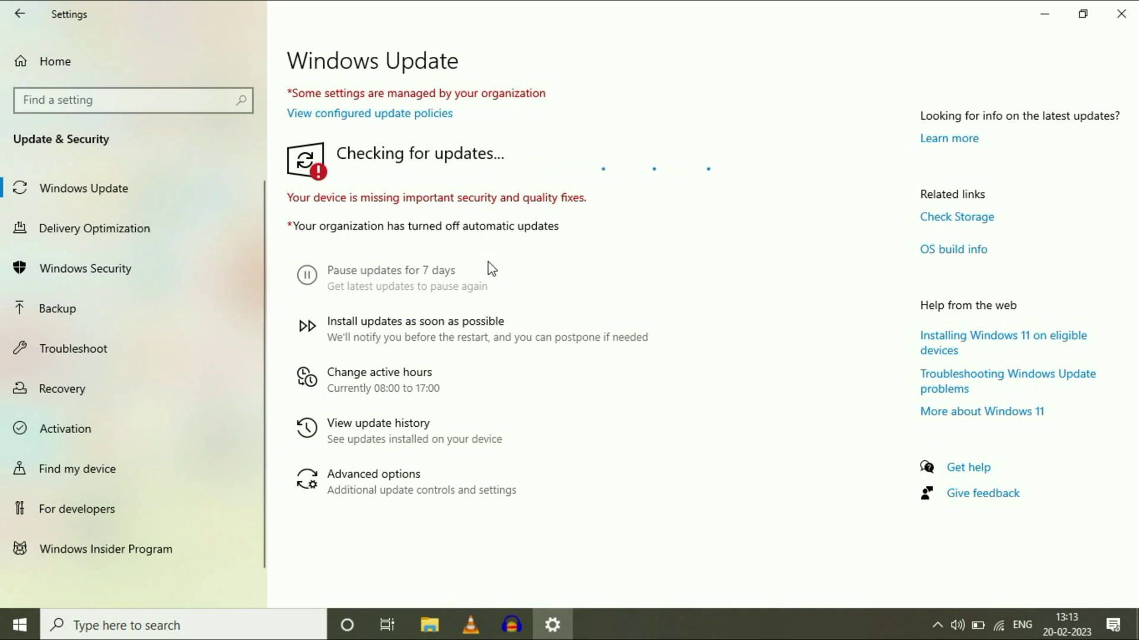
pyautogui.scroll(-2, 498, 259)
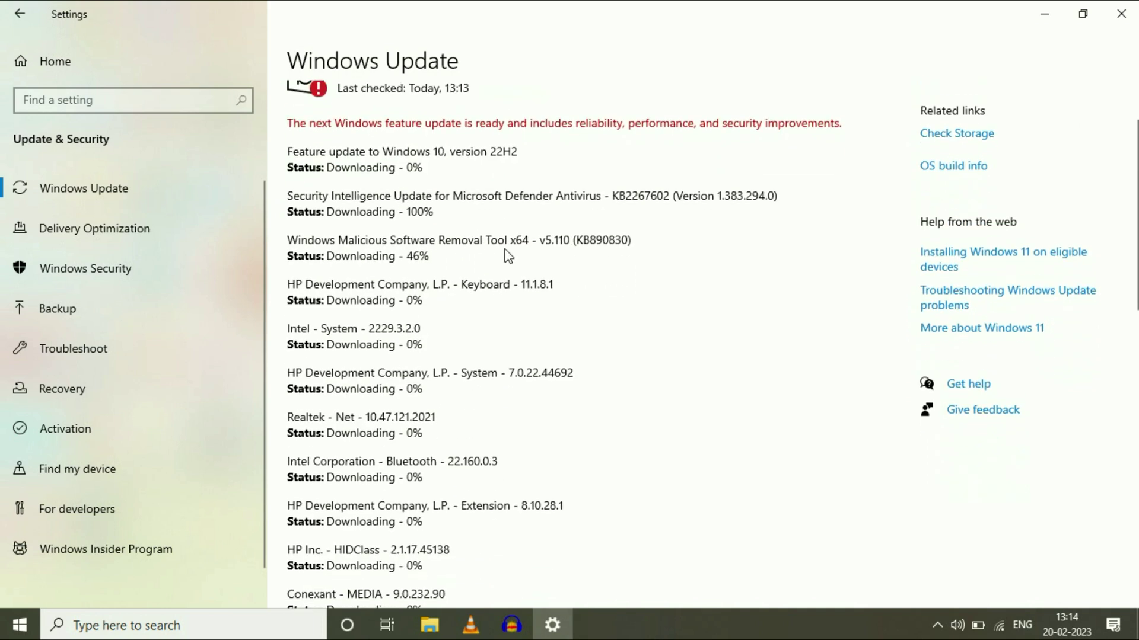
pyautogui.scroll(2, 505, 249)
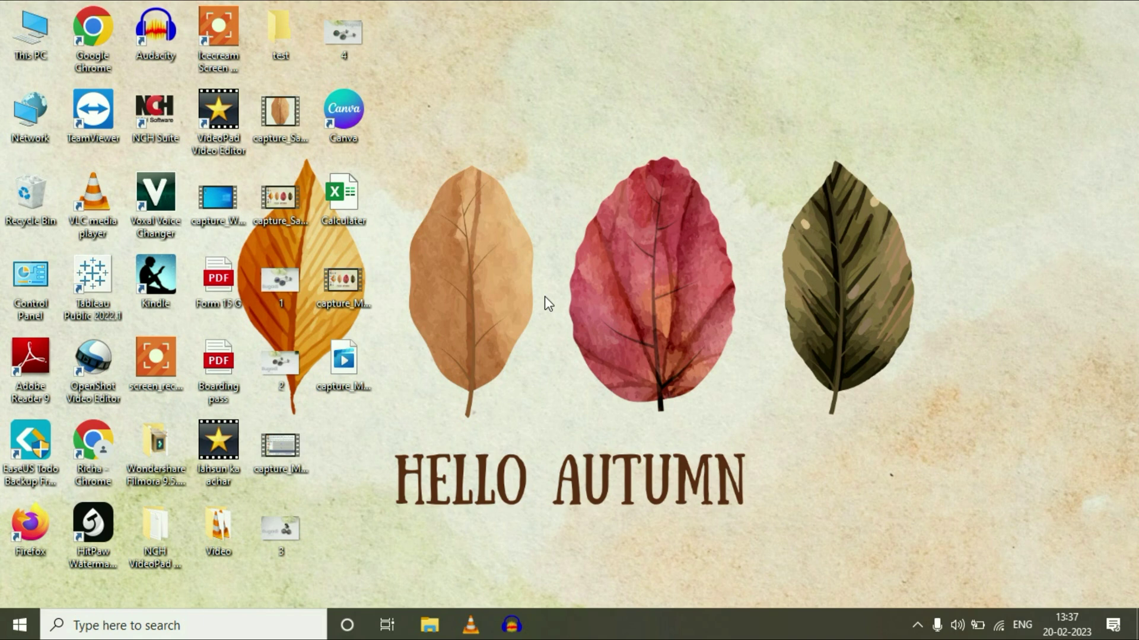
# - Search 'fing' to reach Sign-in options and expand Windows Hello Fingerprint, now ready to set up
pyautogui.click(100, 623)
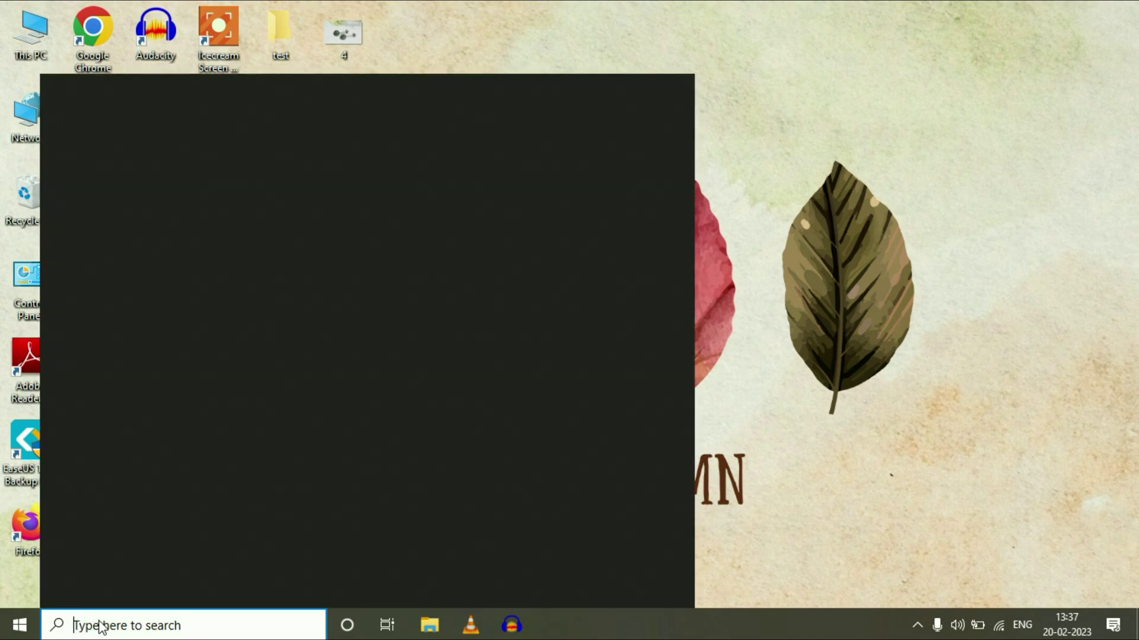
pyautogui.write('f')
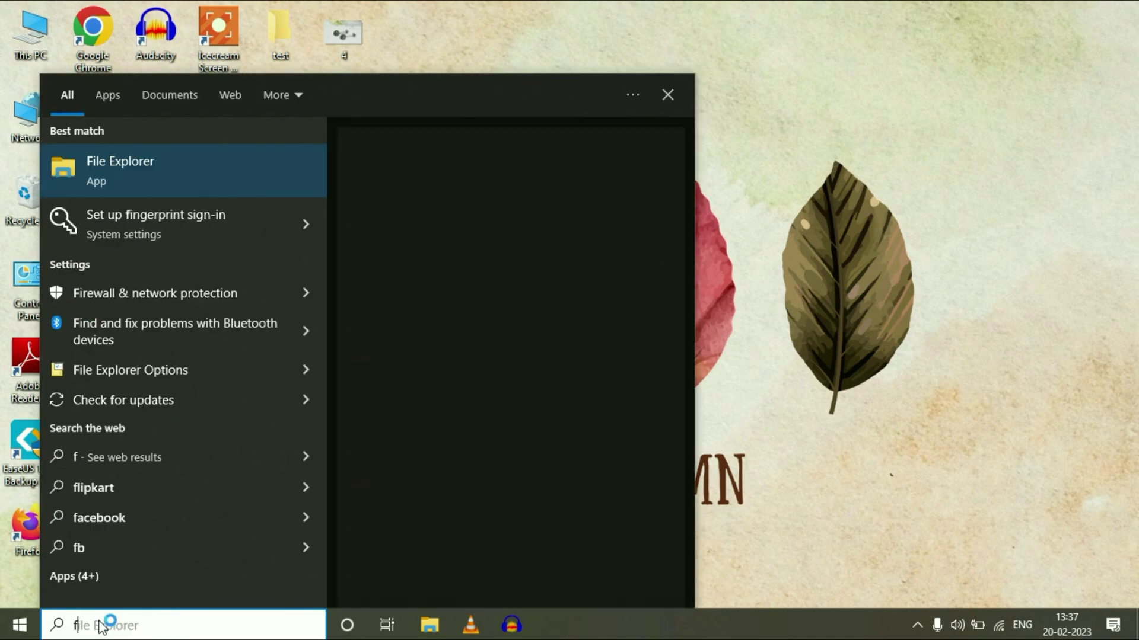
pyautogui.write('ing')
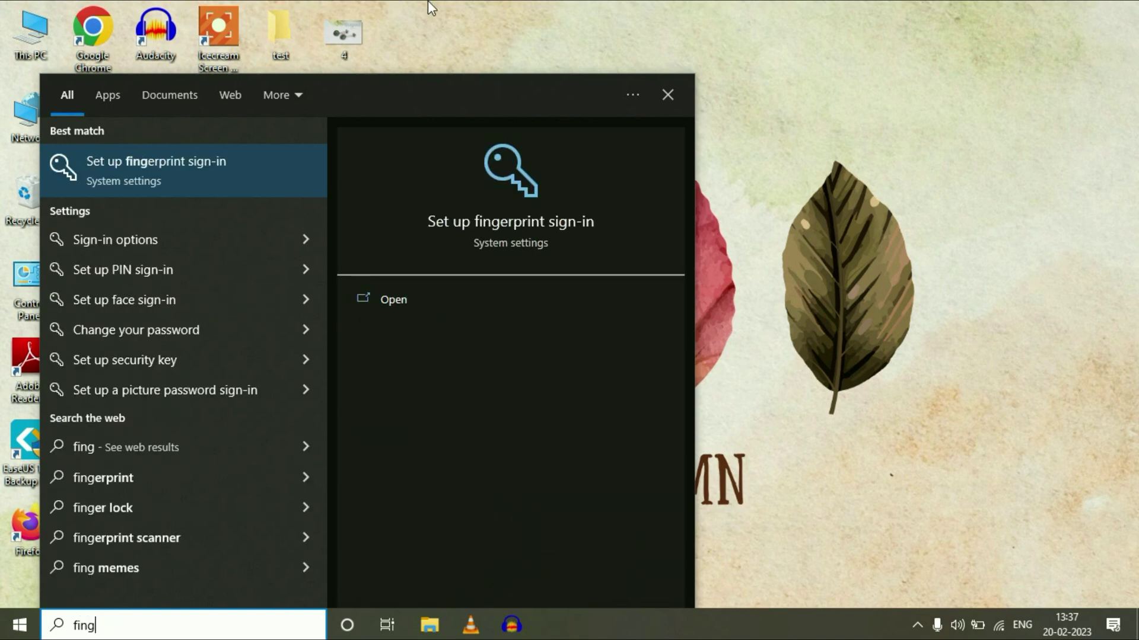
pyautogui.click(208, 155)
pyautogui.click(450, 234)
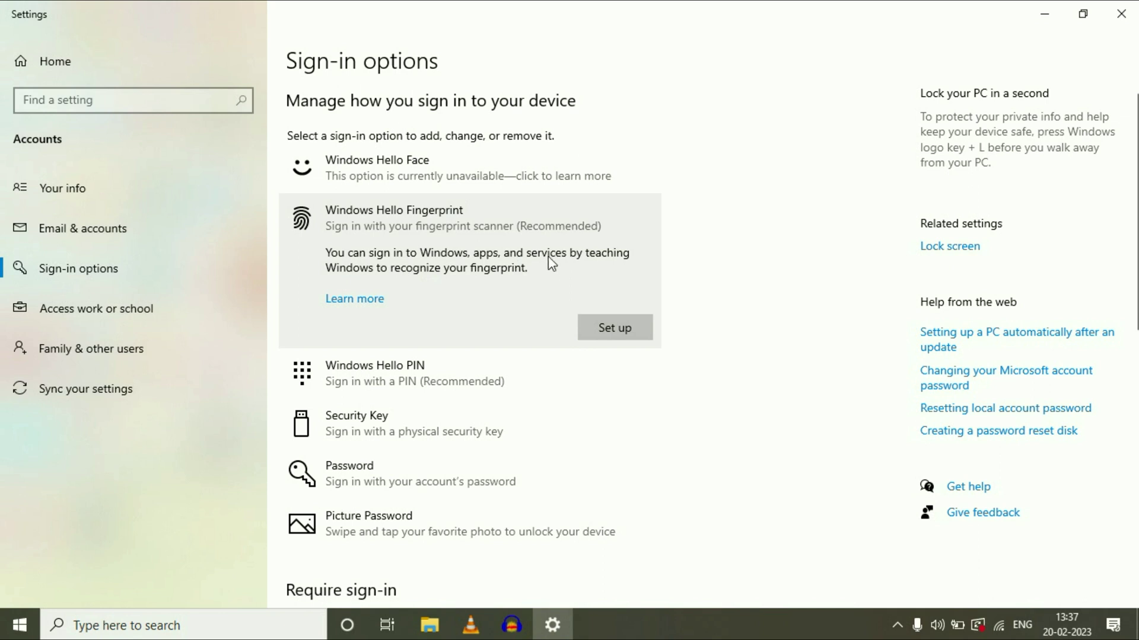
pyautogui.click(710, 236)
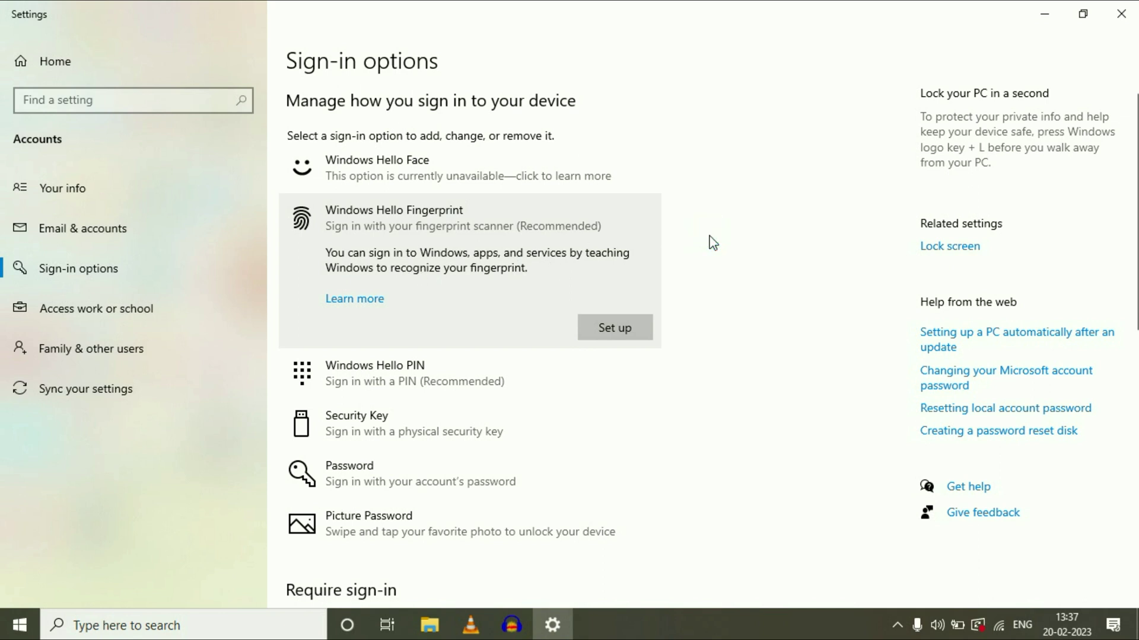